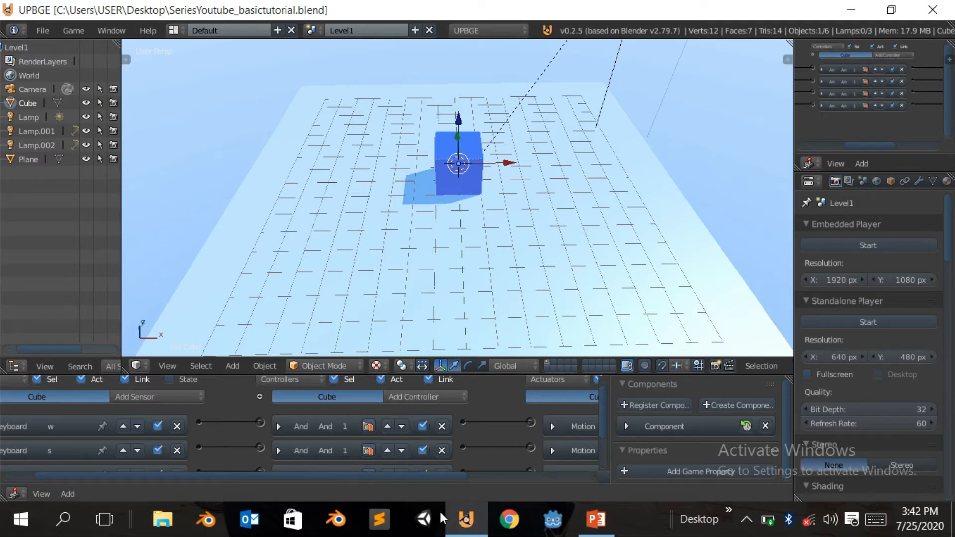
Step: Run the game in the viewport, test moving the cube with the W, A, S and D controls, and stop it
mouse_move(577, 249)
middle_mouse_down()
mouse_move(538, 247)
mouse_move(577, 248)
mouse_move(564, 248)
middle_mouse_up()
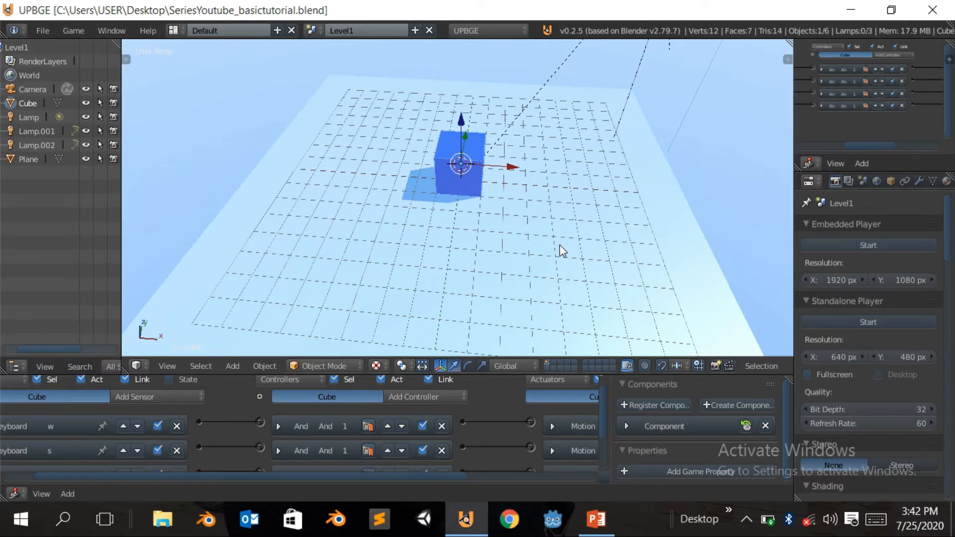
key("p")
key("w")
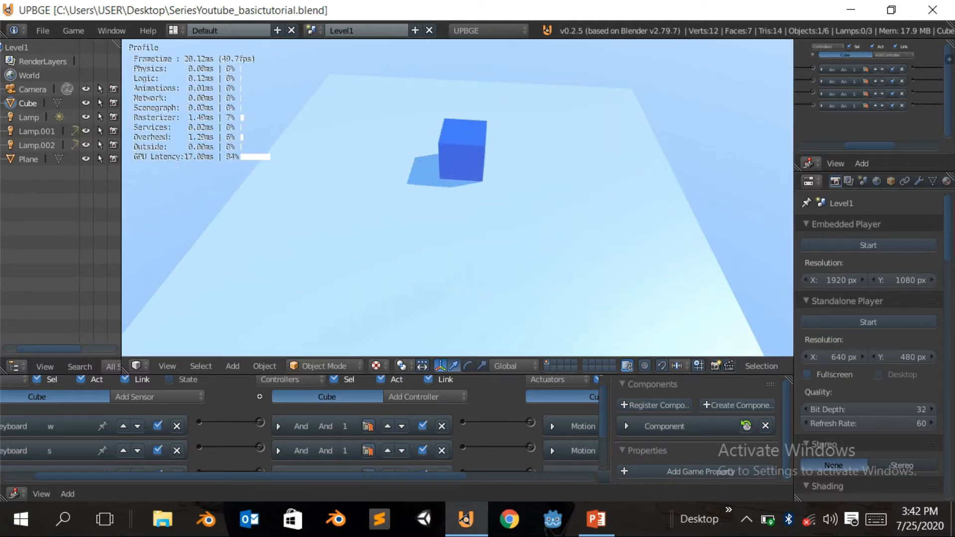
key("s")
key("a")
key("d")
key("s")
key("a")
key("w")
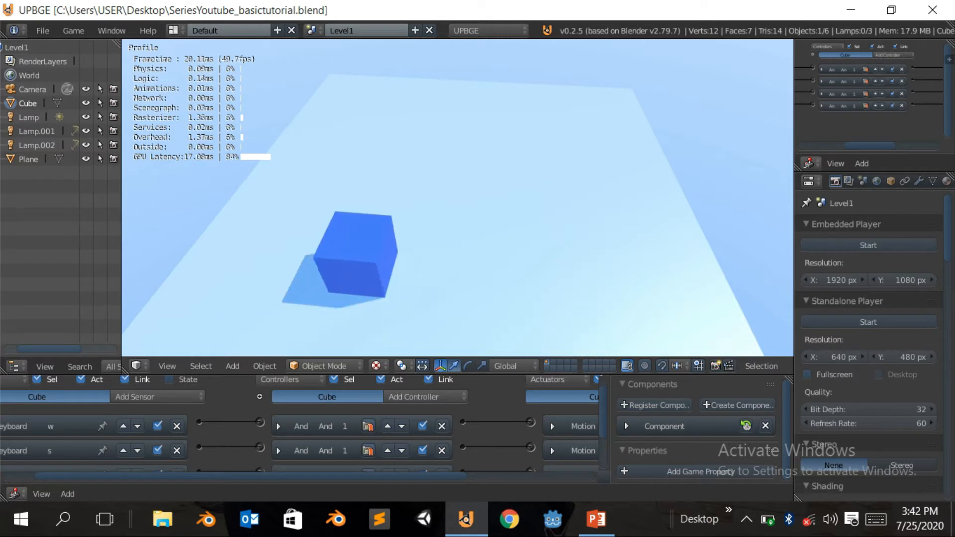
key("d")
key("s")
key("a")
key("w")
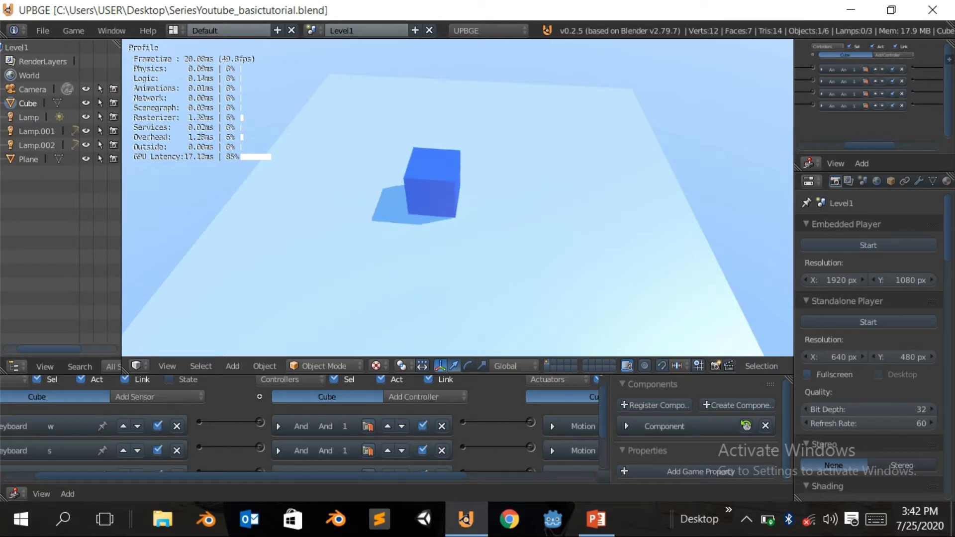
key("d")
key("Escape")
Step: Delete the existing camera from the Level1 scene
middle_click_drag(412, 290, 512, 280)
scroll(453, 428, "down", 4)
scroll(438, 419, "up", 3)
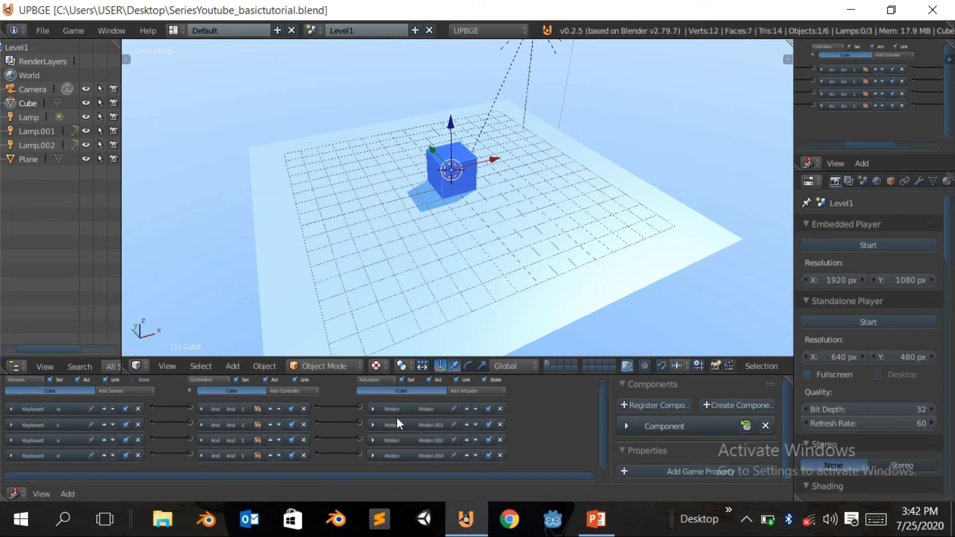
scroll(398, 419, "up", 2)
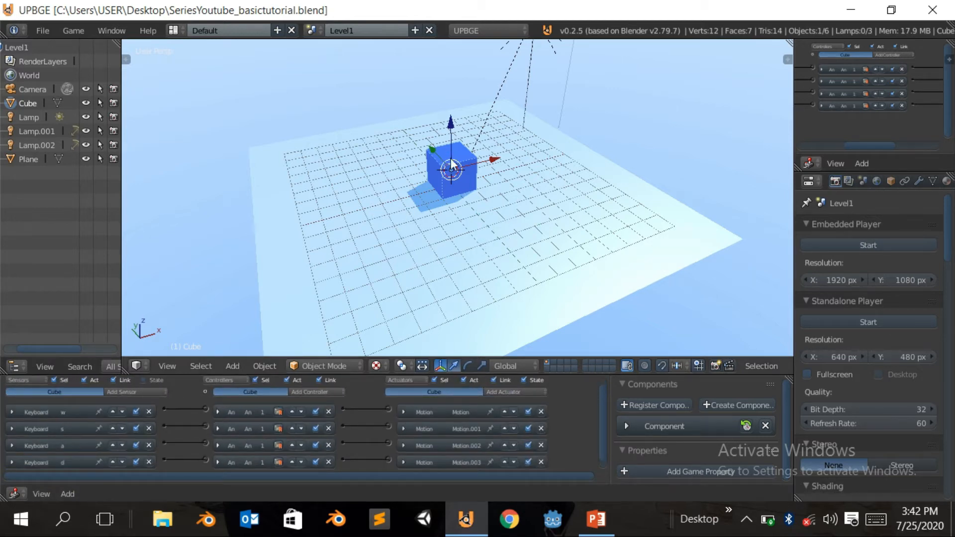
middle_click_drag(444, 220, 709, 168)
right_click(727, 108)
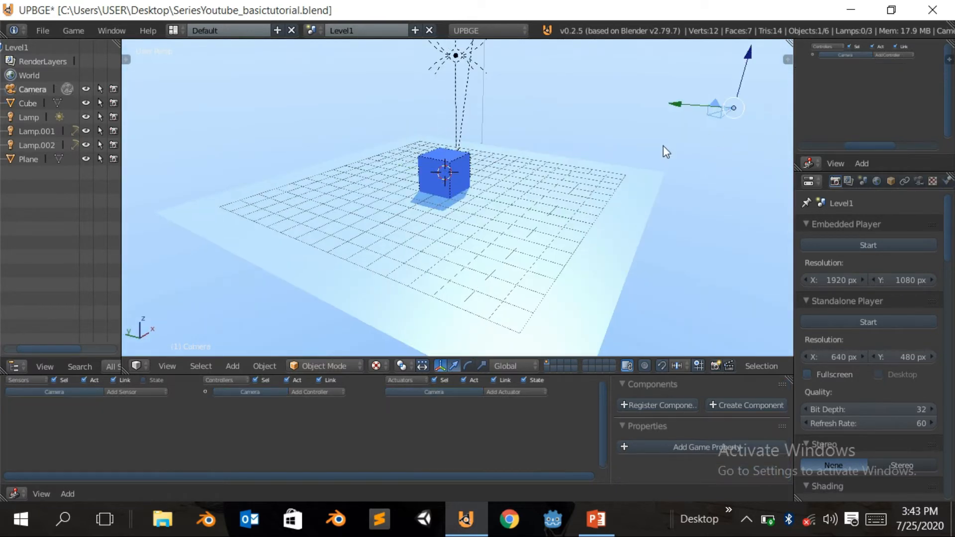
key("x")
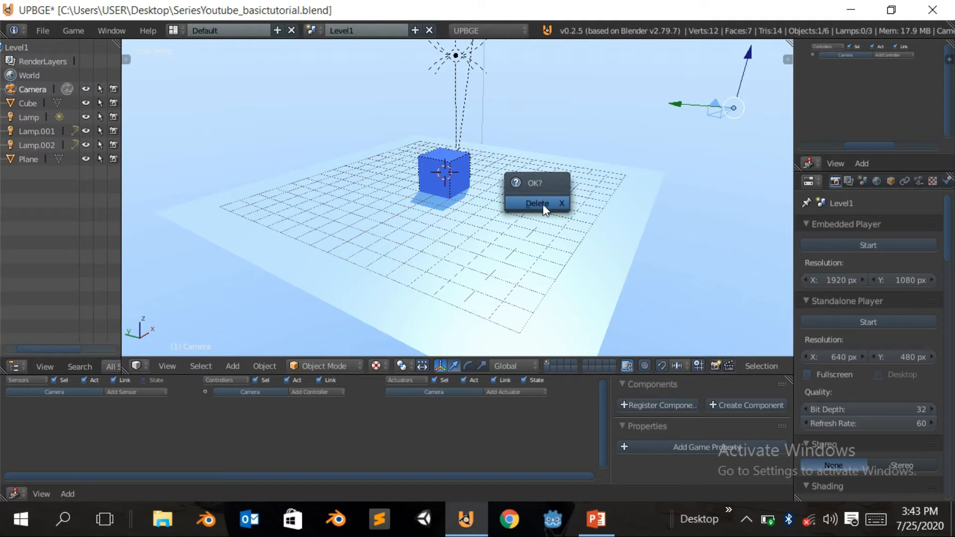
left_click(542, 204)
Step: Add a new standard camera to the scene
middle_click_drag(521, 199, 586, 230)
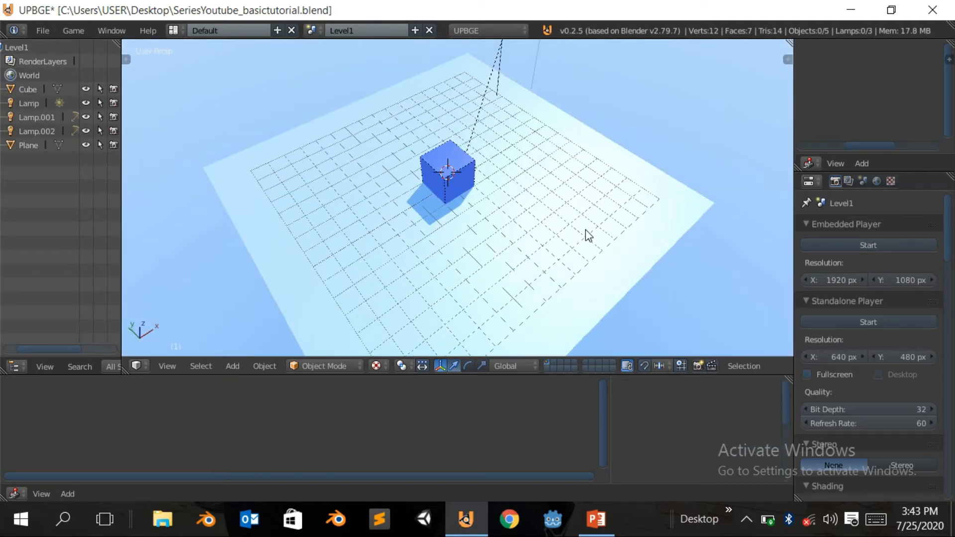
key("shift+a")
mouse_move(557, 356)
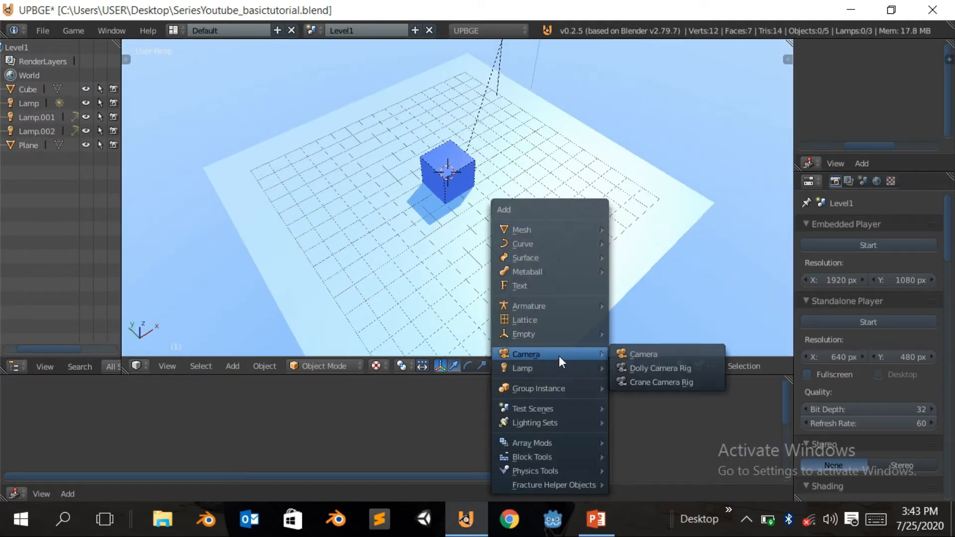
left_click(633, 353)
Step: Raise the new camera above the cube and move it away from the cube along the Y axis
middle_click_drag(419, 256, 567, 236)
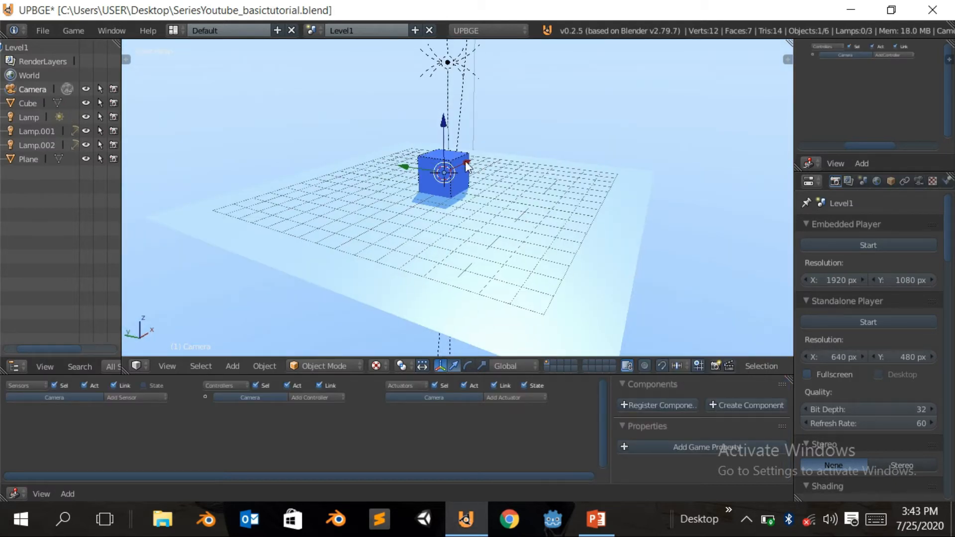
left_click_drag(443, 127, 443, 39)
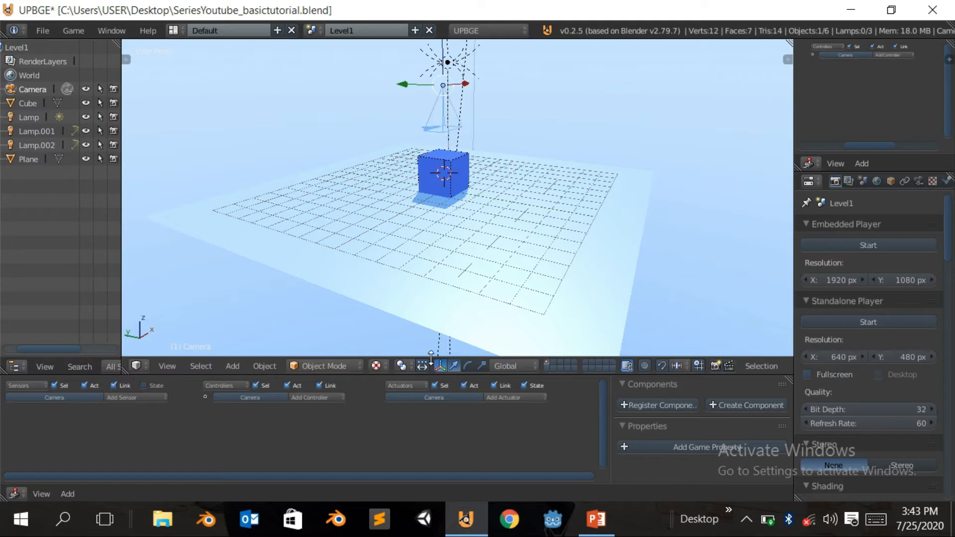
left_click_drag(427, 84, 553, 124)
middle_click_drag(522, 165, 634, 158)
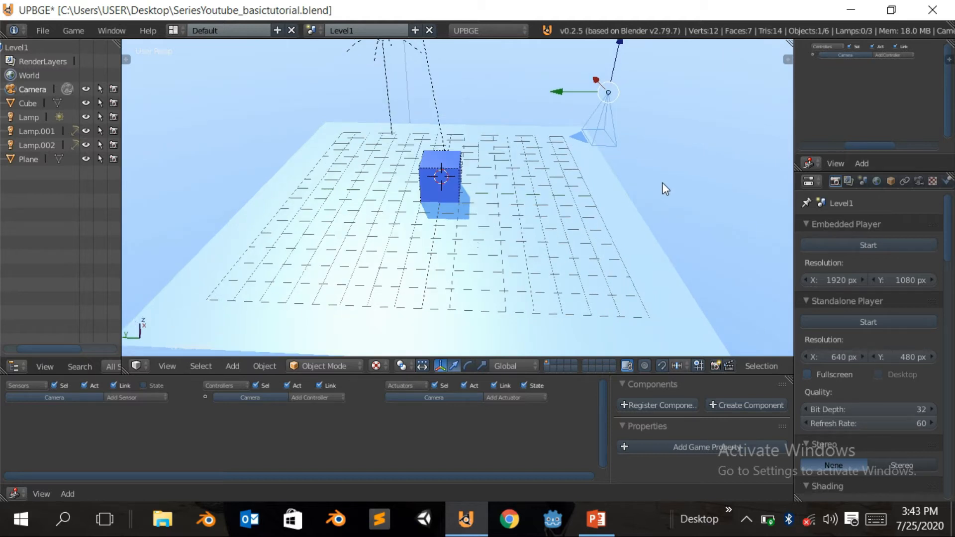
Step: Rotate the camera 60° about the global X axis so it points towards the cube
key("r")
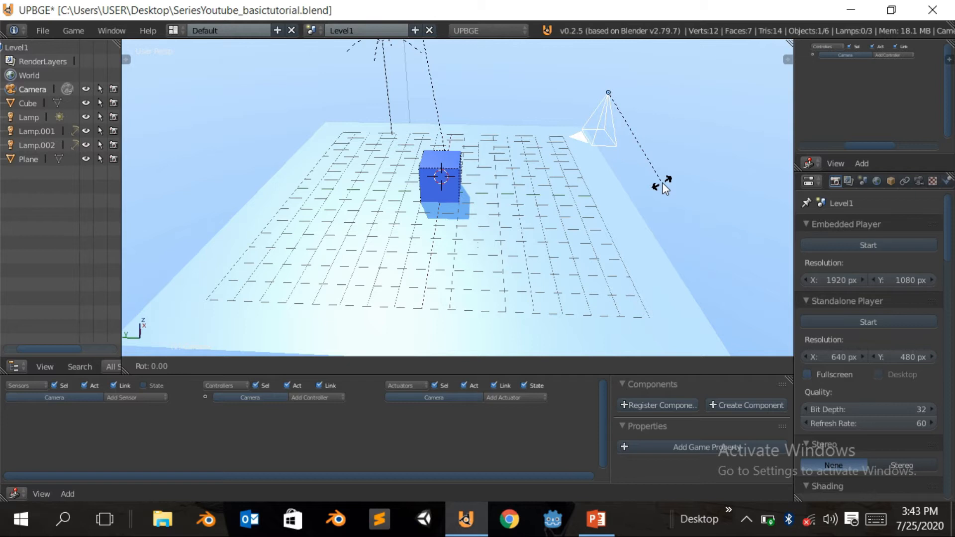
key("x")
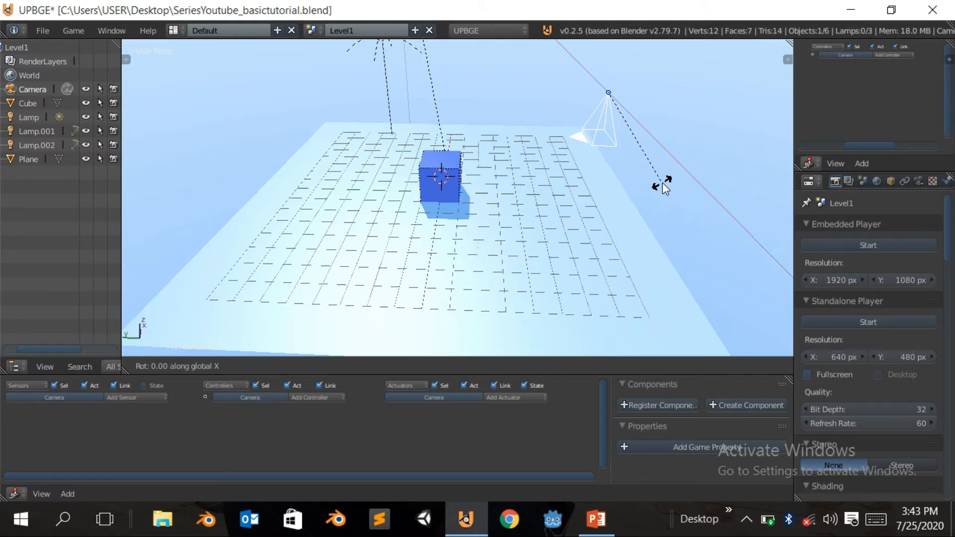
type("60")
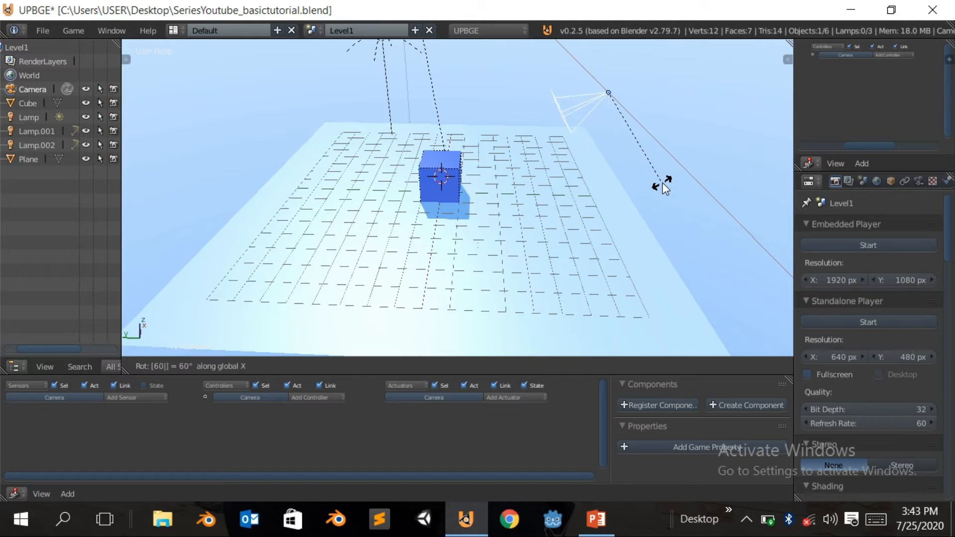
key("Return")
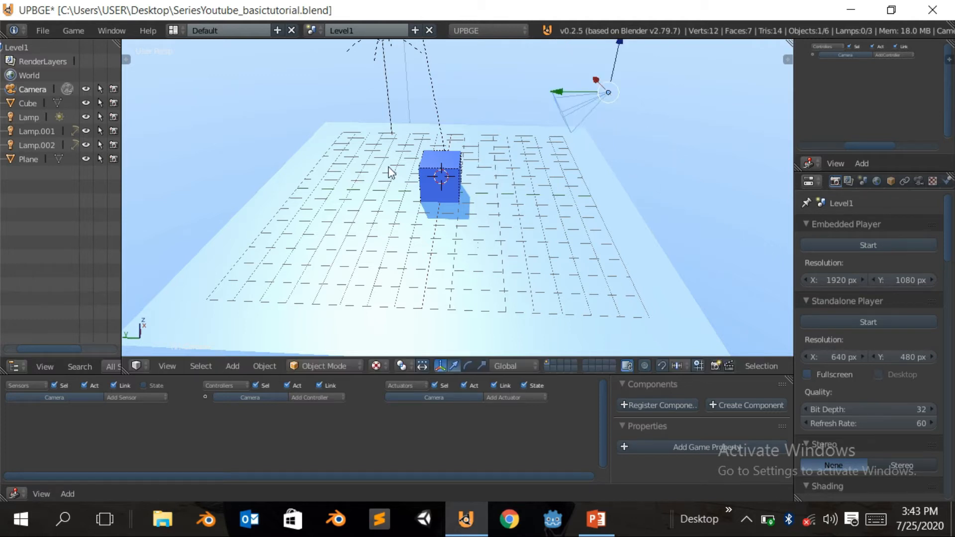
Step: Move the camera farther back along the Y axis and adjust its height, checking the framing through the camera view
middle_click_drag(626, 168, 629, 175)
key("KP_0")
key("KP_0")
right_click_drag(562, 92, 683, 93)
left_click_drag(747, 48, 746, 45)
key("KP_0")
key("KP_0")
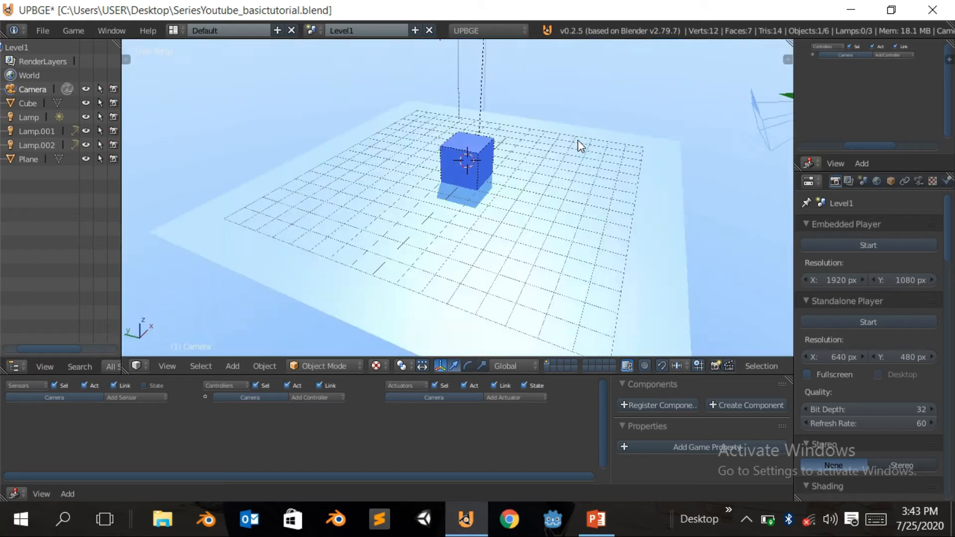
left_click_drag(617, 97, 616, 82)
key("KP_0")
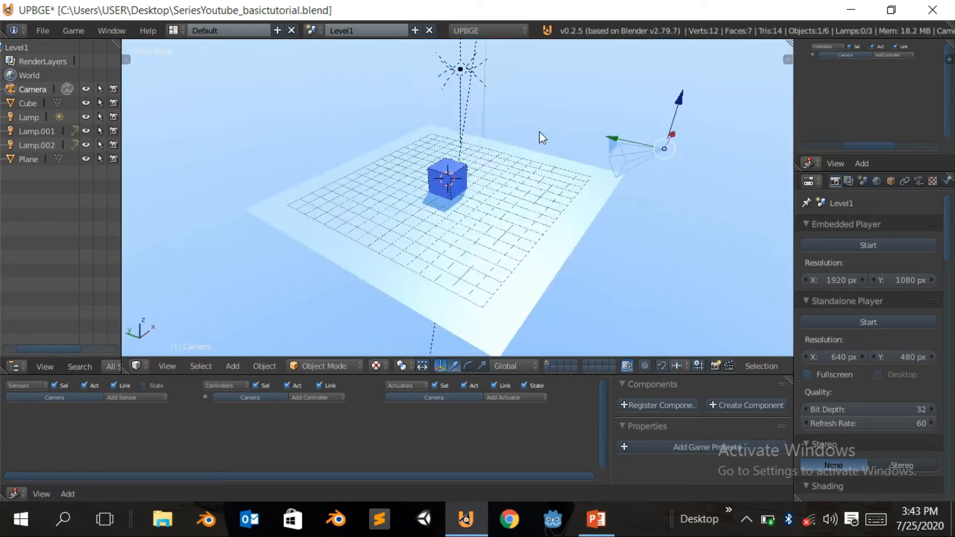
key("KP_0")
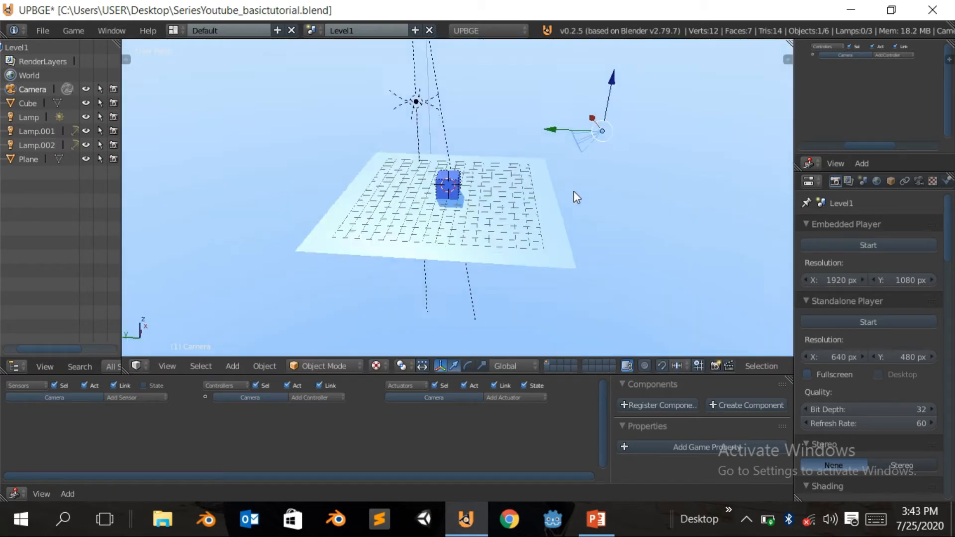
left_click_drag(614, 79, 617, 103)
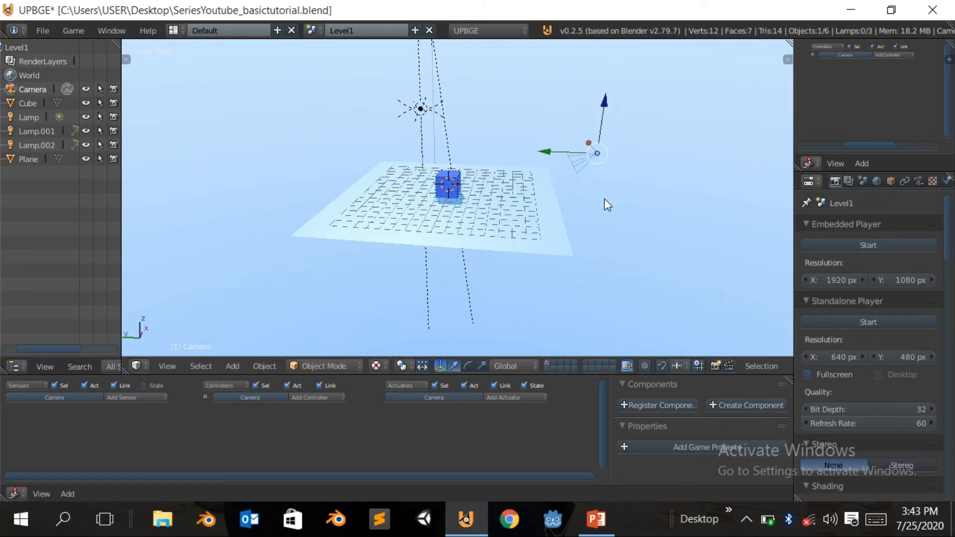
Step: Rotate the camera -10° about the global X axis and check the framing through the camera view
key("r")
key("x")
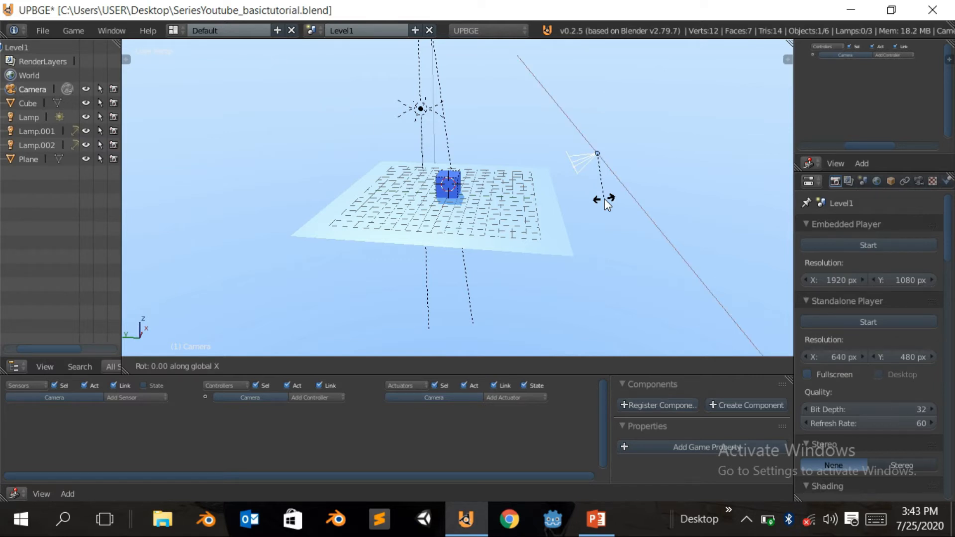
type("-10")
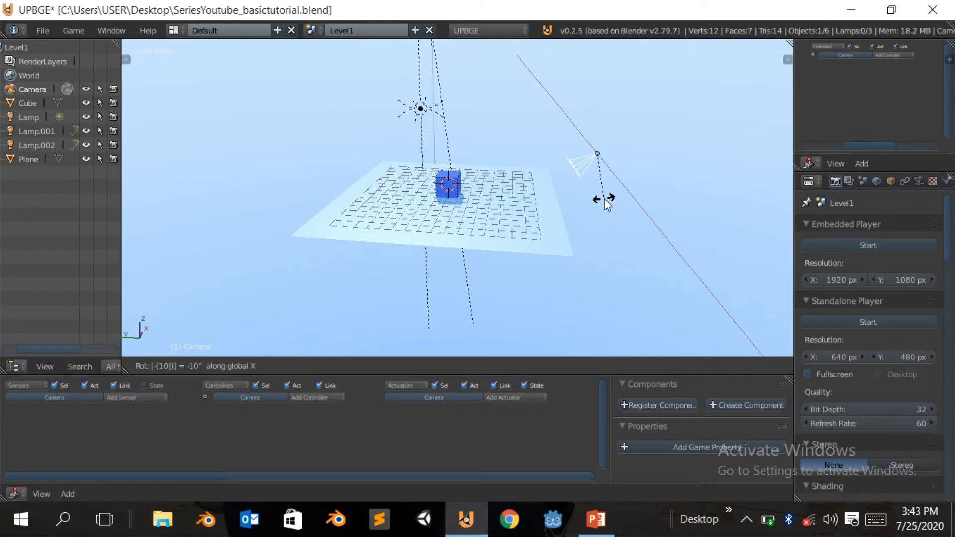
key("Return")
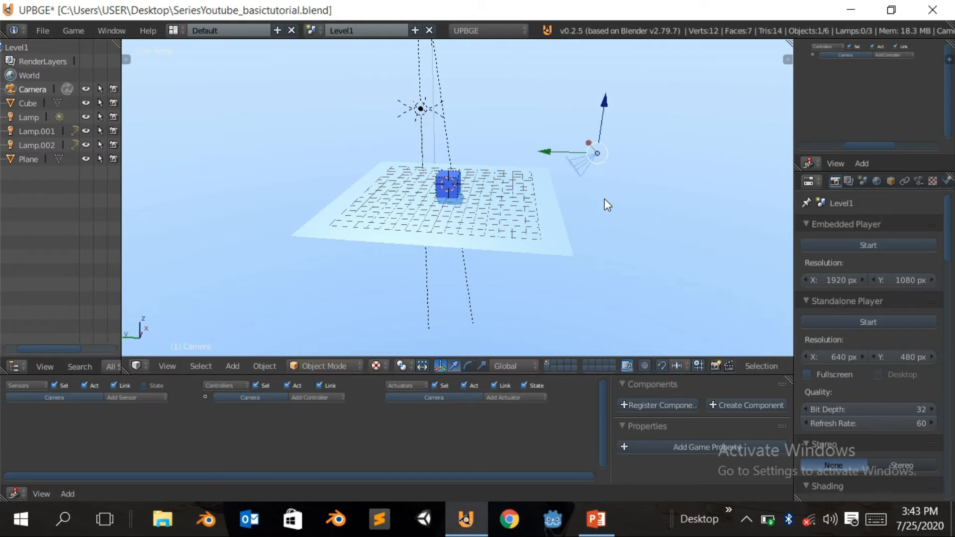
key("KP_0")
key("KP_0")
Step: Rotate the camera by another -10° about the global X axis
key("r")
key("x")
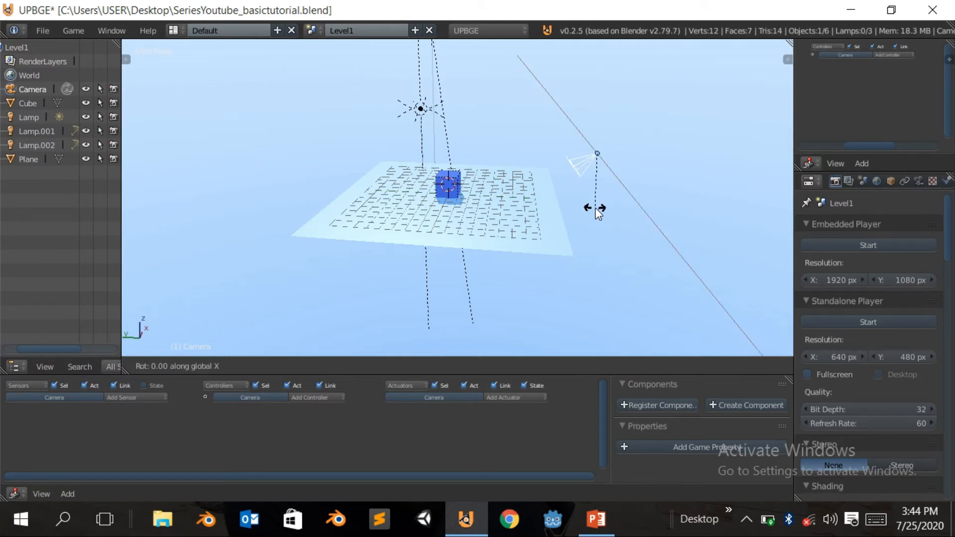
type("-10")
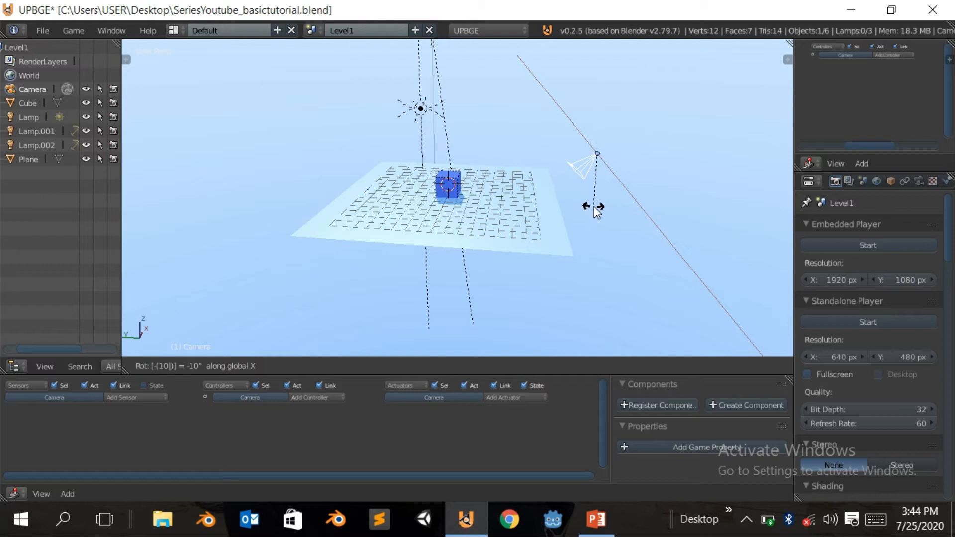
key("Return")
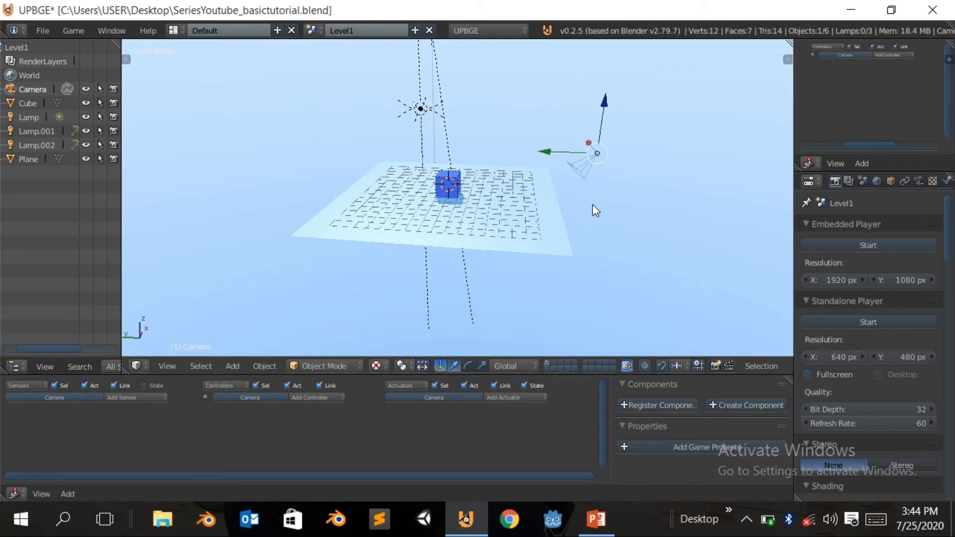
Step: Rotate the camera 40° about the global X axis and check the framing through the camera view
key("r")
key("x")
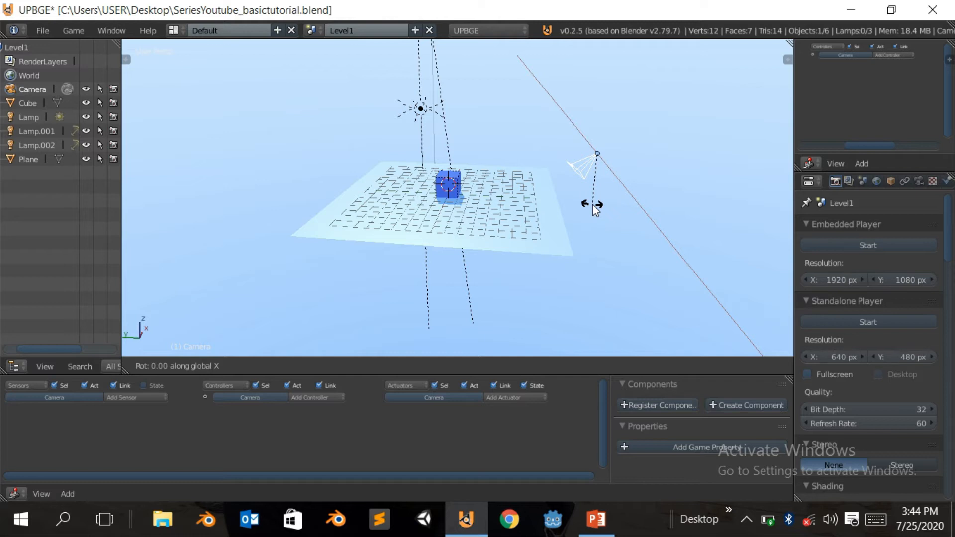
type("40")
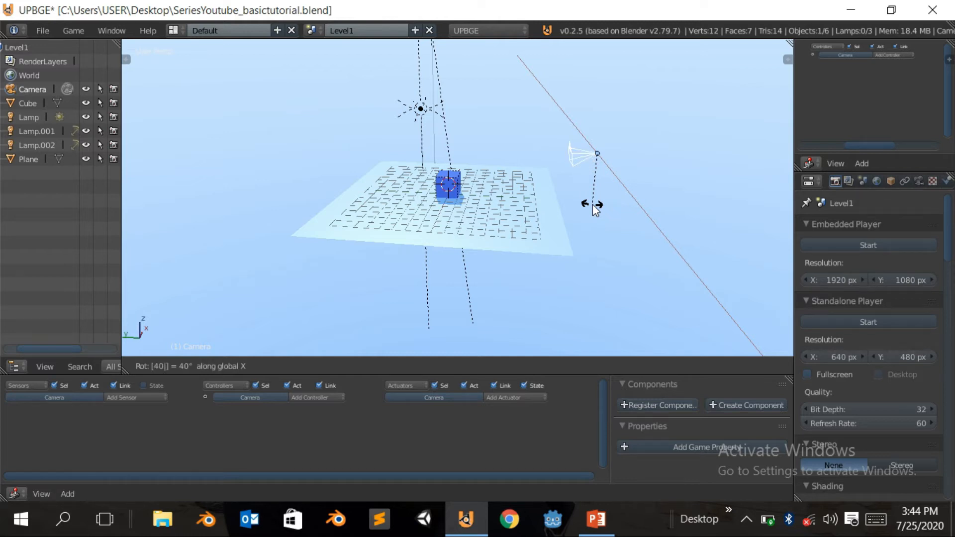
key("Return")
key("KP_0")
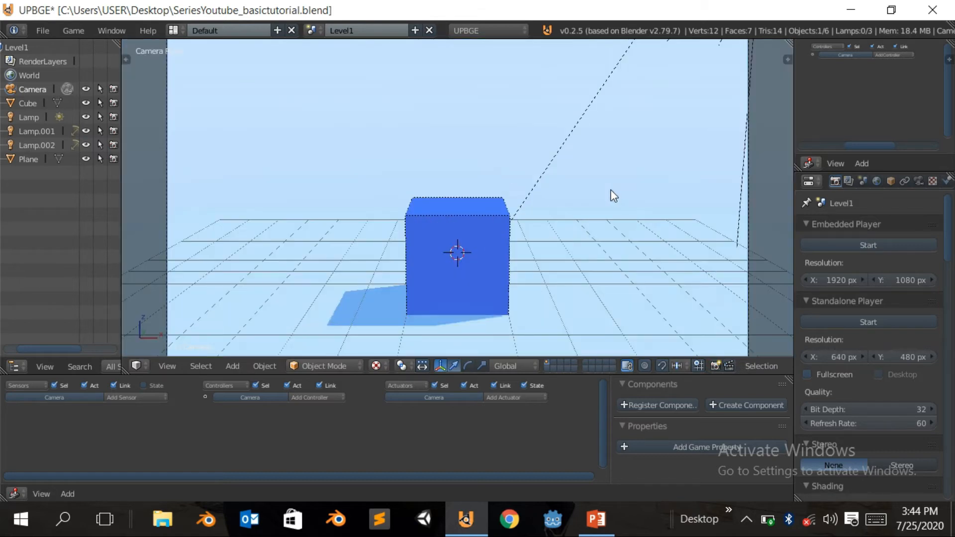
key("KP_0")
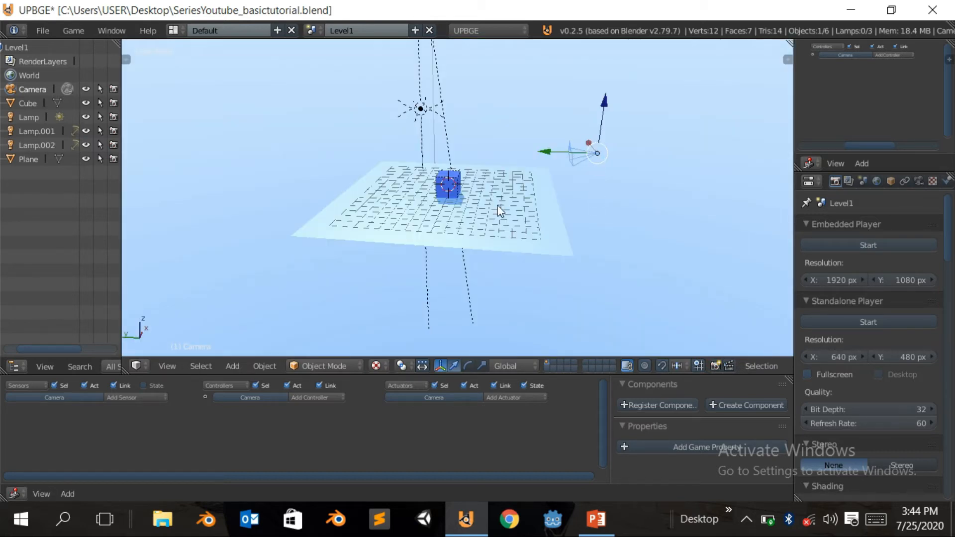
Step: Scale the ground plane up uniformly by a factor of about 3.64
right_click(553, 243)
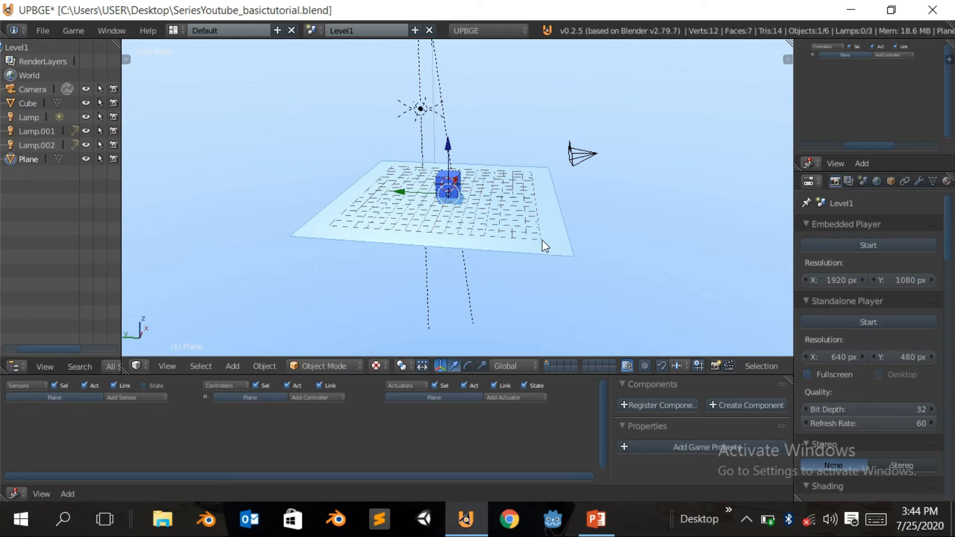
key("s")
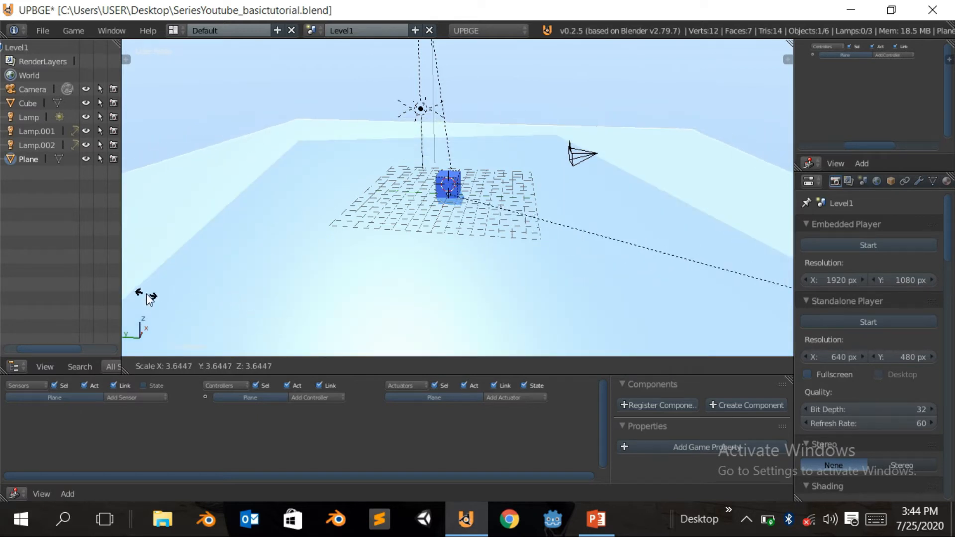
right_click(522, 208)
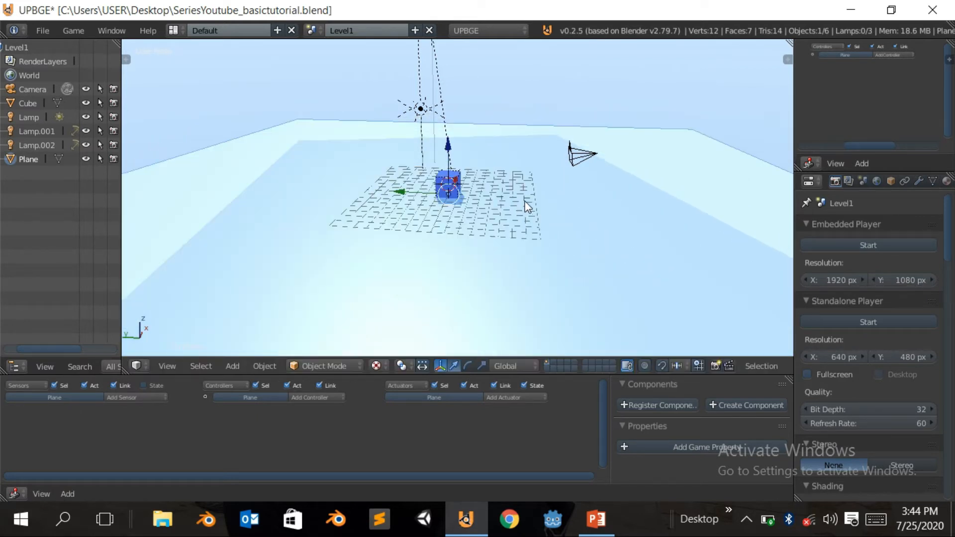
Step: Select the camera and check its framing of the cube through the camera view
right_click(584, 157)
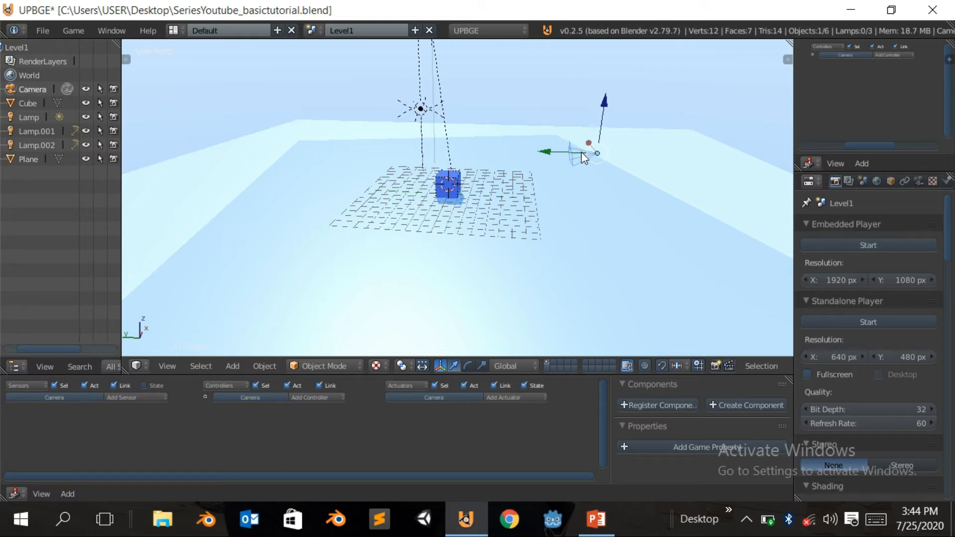
key("KP_0")
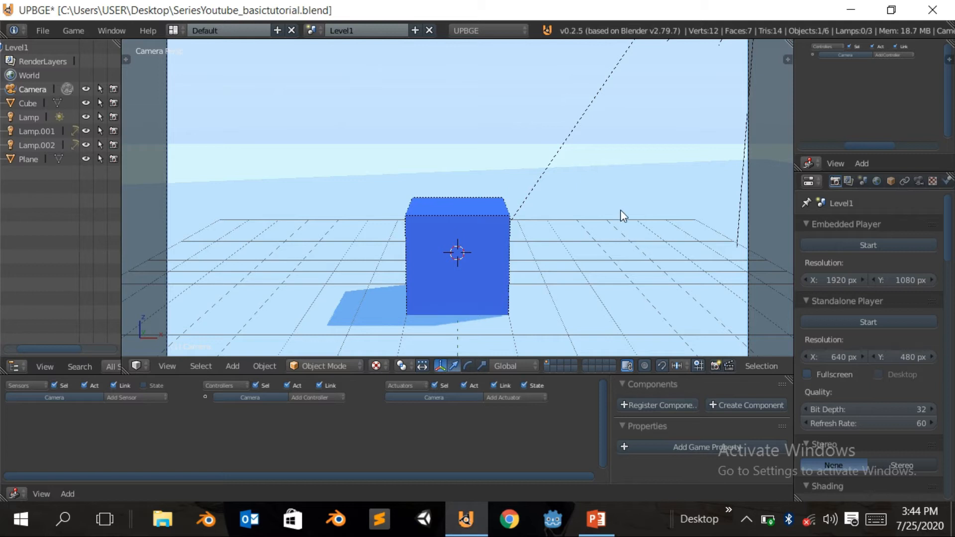
key("KP_0")
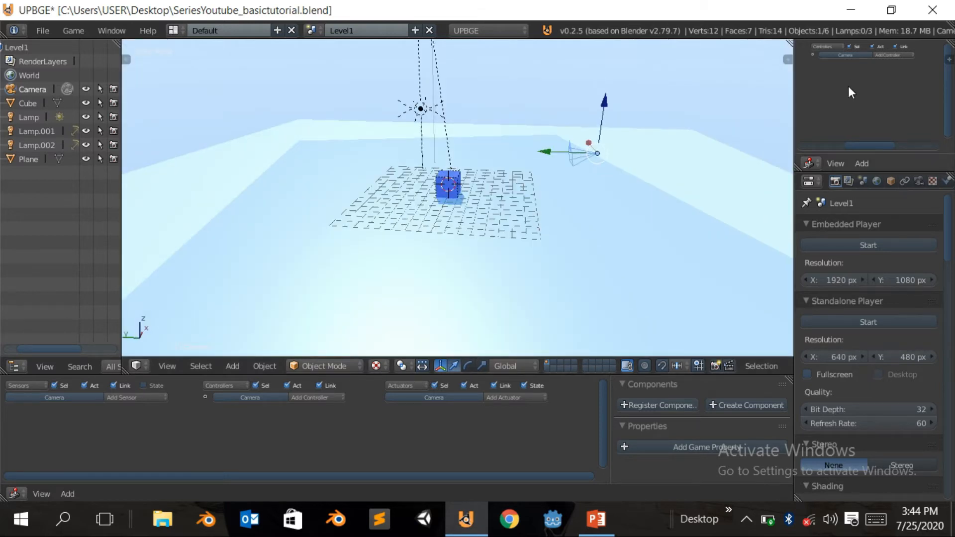
Step: Widen the editor column beside the 3D view and switch its Properties editor to an Outliner
mouse_move(795, 175)
left_mouse_down()
mouse_move(750, 175)
mouse_move(788, 171)
left_mouse_up()
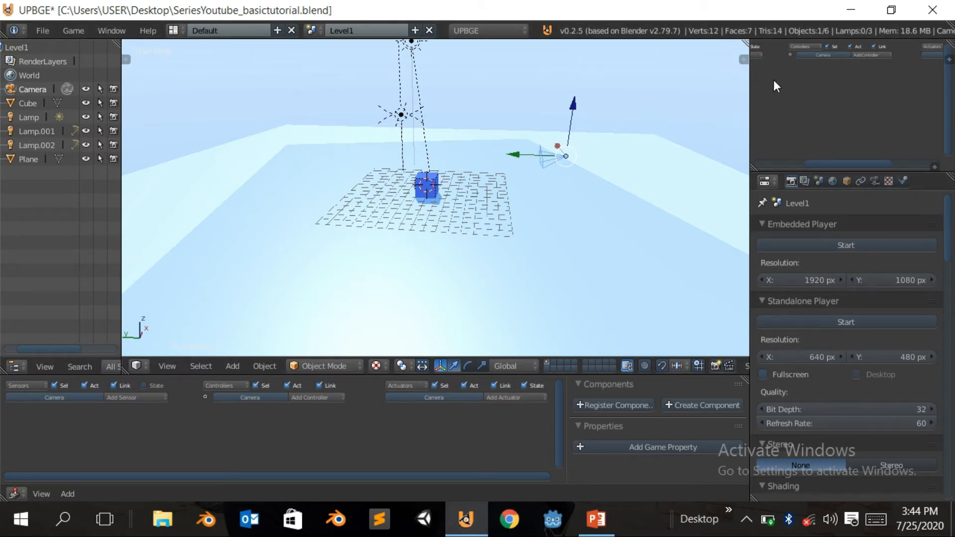
middle_click_drag(782, 33, 770, 34)
middle_click_drag(816, 70, 924, 73)
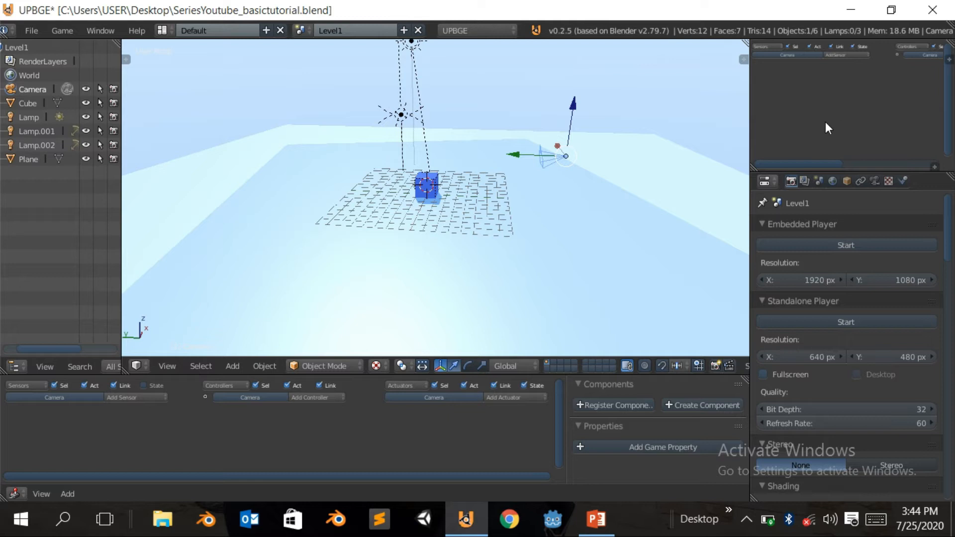
left_click(768, 187)
left_click(768, 187)
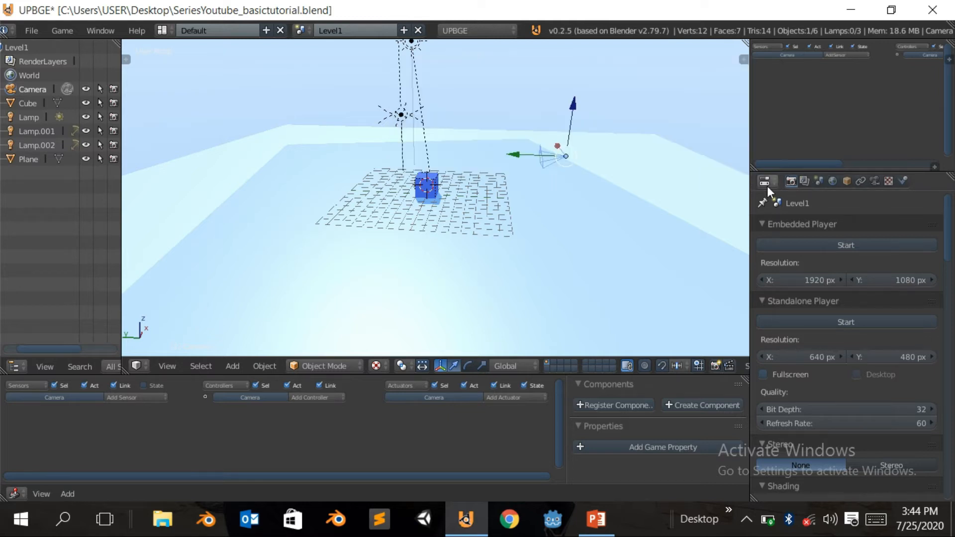
left_click(767, 187)
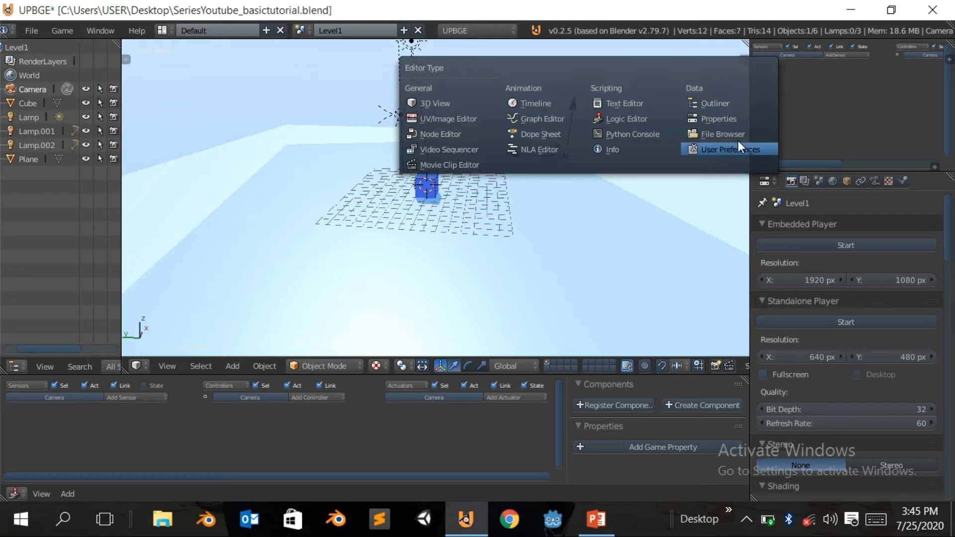
left_click(729, 106)
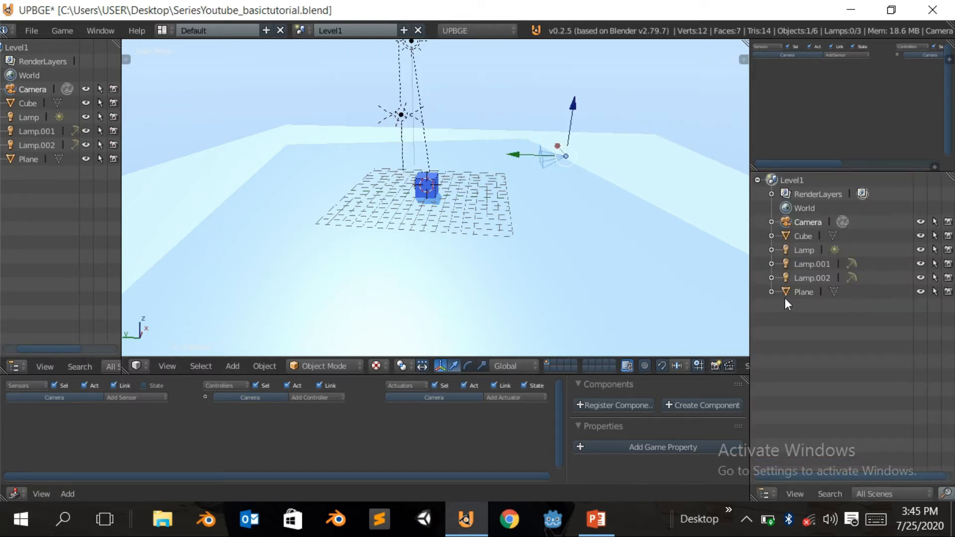
Step: Select the cube, expand its entry in the wider outliner and rename the object Player
middle_click_drag(503, 237, 576, 220)
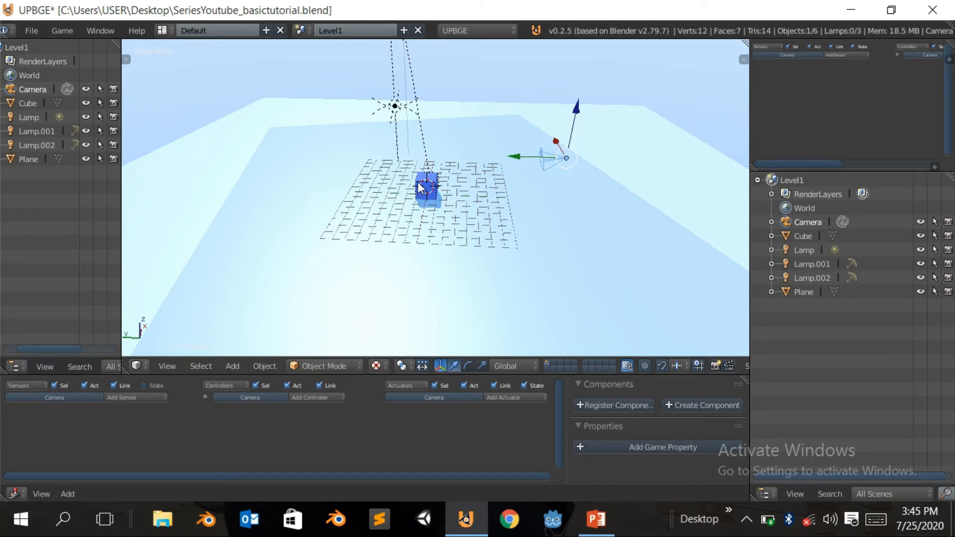
left_click(770, 238)
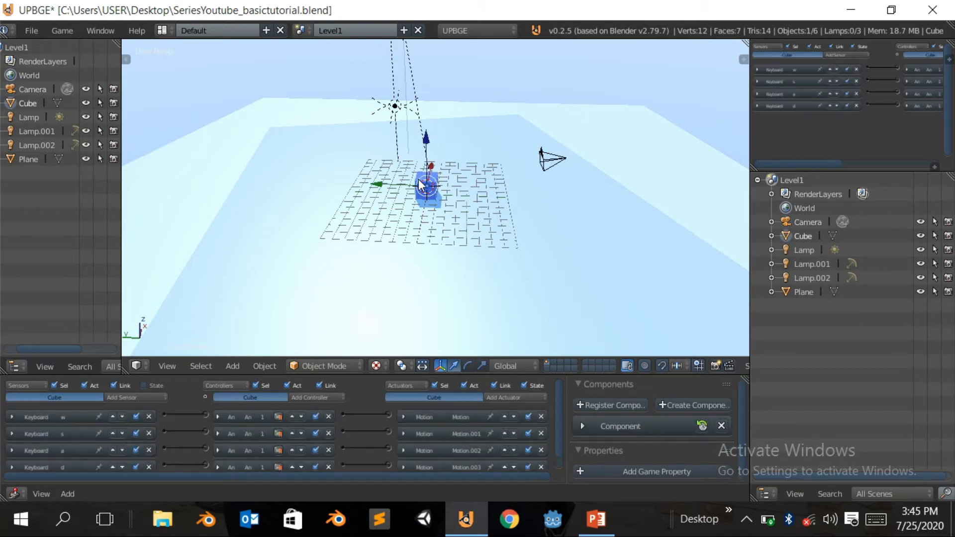
left_click(772, 236)
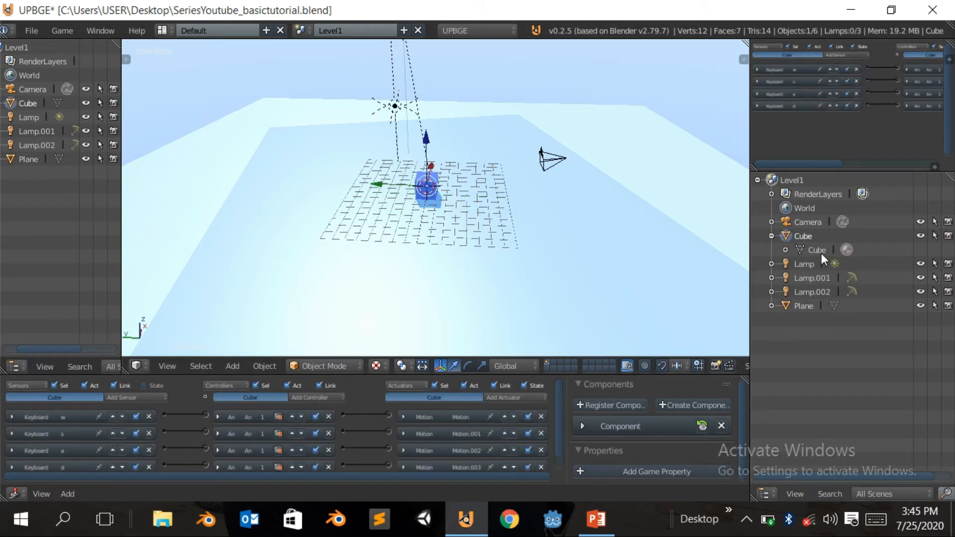
double_click(803, 237)
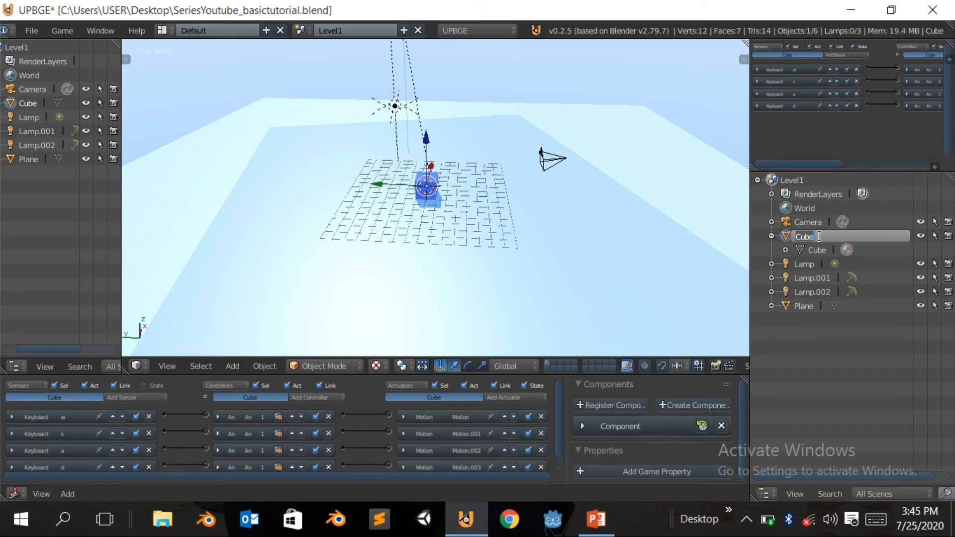
type("Player")
key("Return")
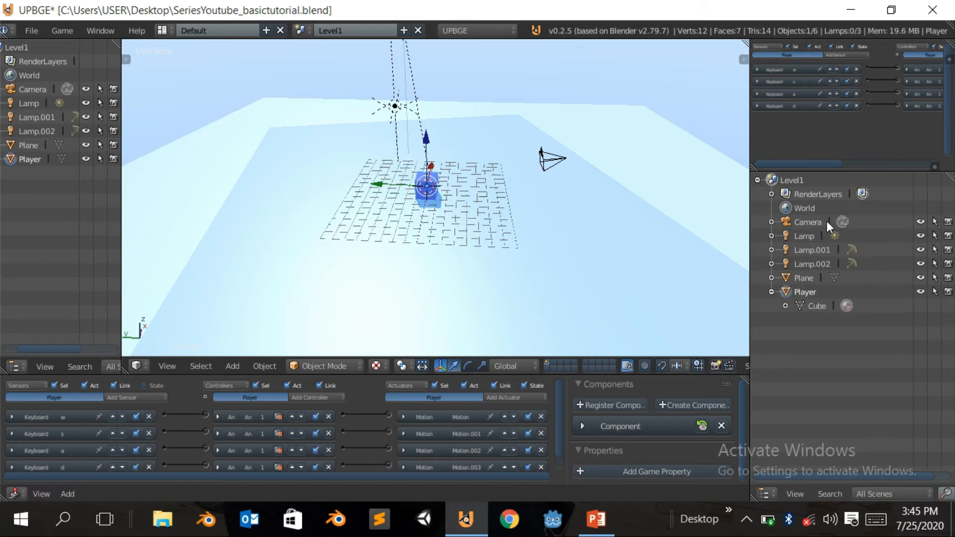
Step: Rename the Player object's mesh data to Player_mesh
double_click(818, 306)
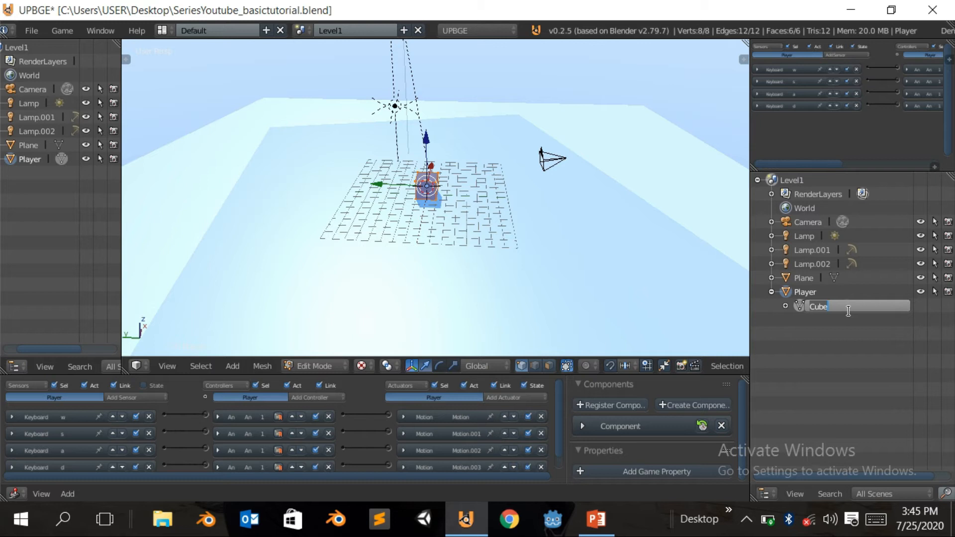
type("Player_mesh")
key("Return")
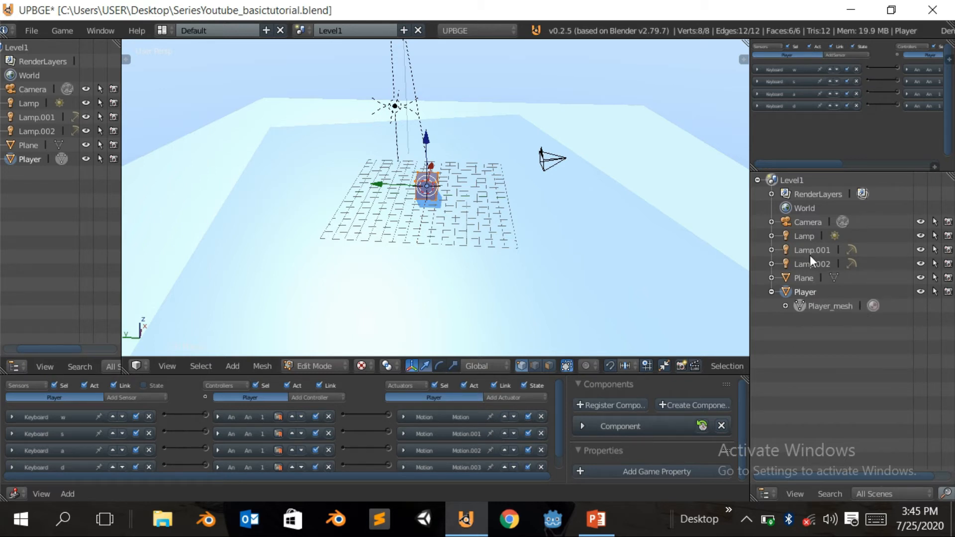
Step: Parent the camera to the Player object in the outliner
left_click_drag(784, 222, 808, 325)
left_click_drag(787, 233, 786, 297)
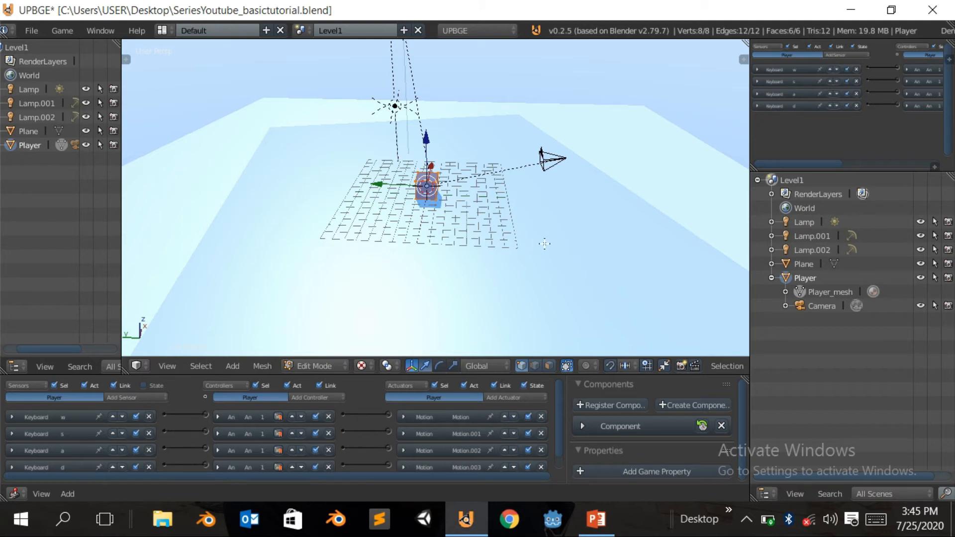
Step: Try to start the game from the camera view with the Player mesh still in Edit Mode
key("KP_0")
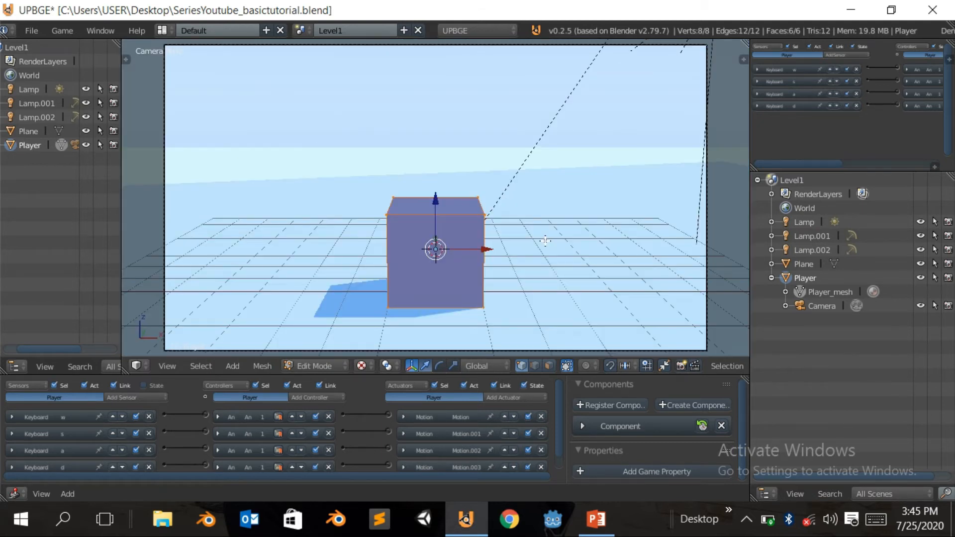
key("p")
key("a")
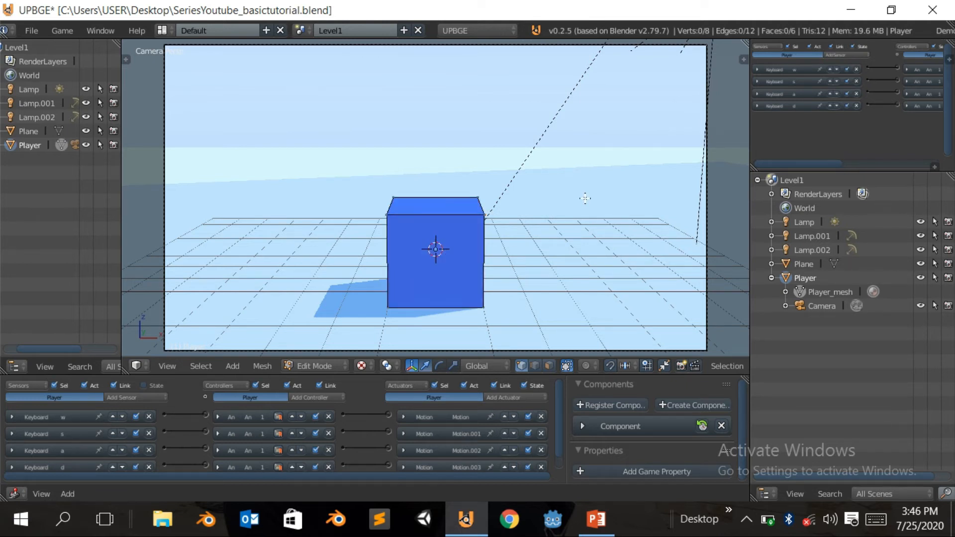
key("p")
middle_click_drag(507, 178, 542, 189)
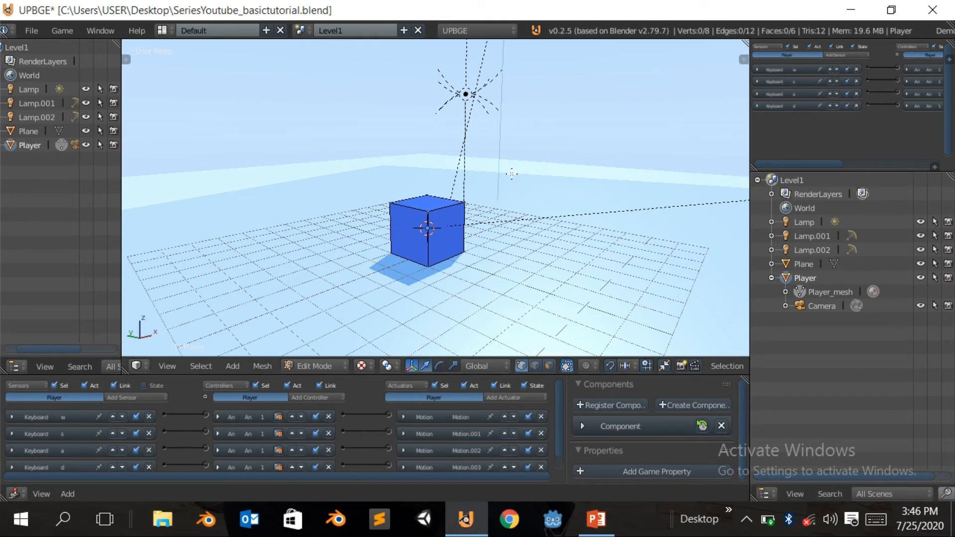
key("p")
right_click(390, 203)
middle_click_drag(390, 202, 448, 259)
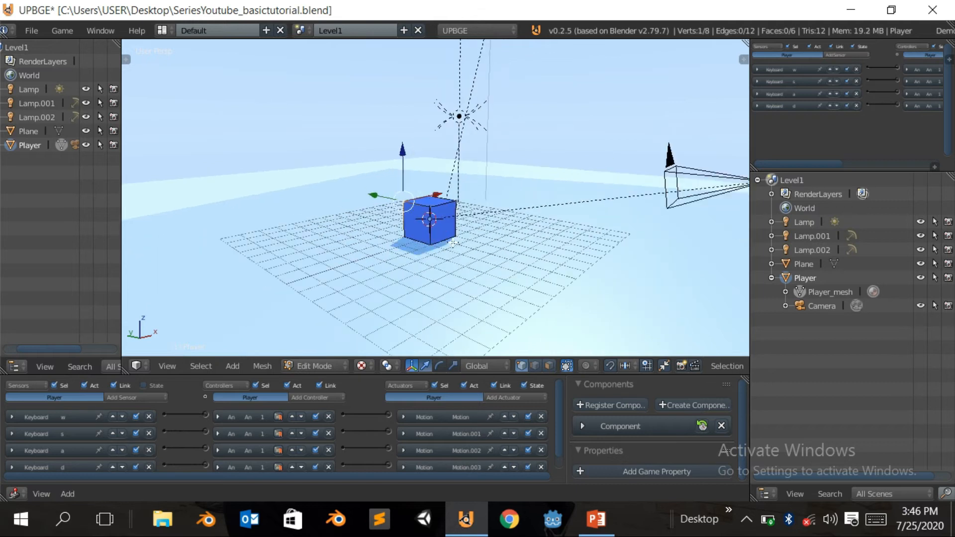
scroll(454, 264, "up", 2)
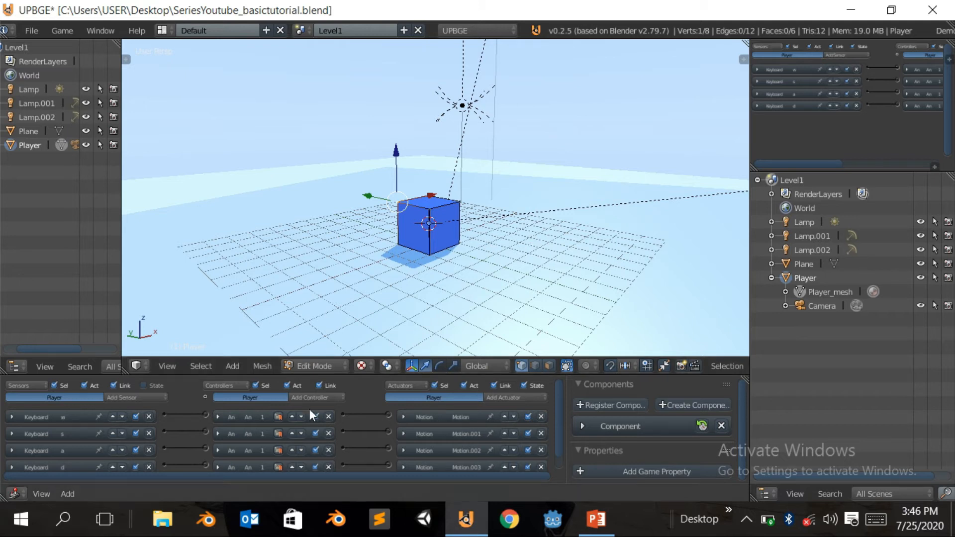
Step: Switch the Player object back to Object Mode
left_click(321, 366)
left_click(337, 346)
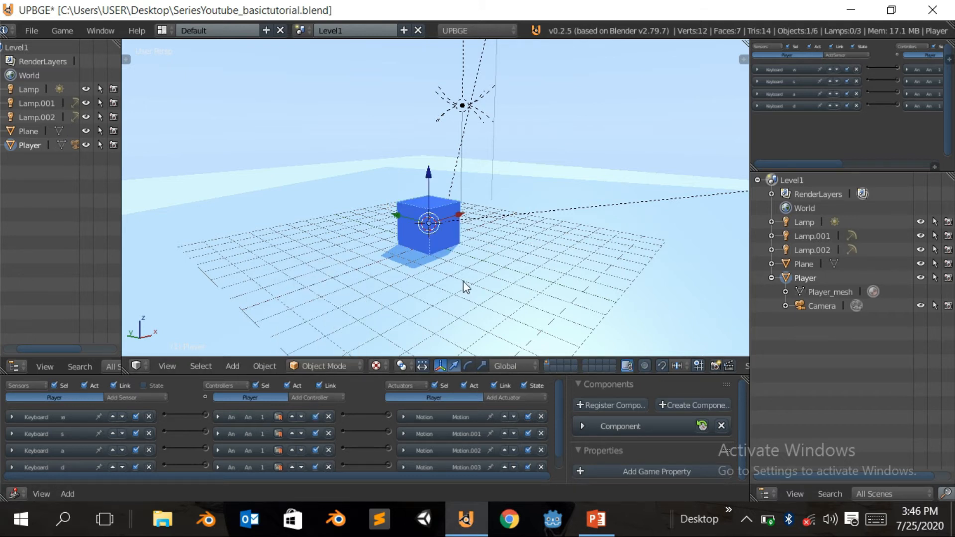
mouse_move(491, 276)
middle_mouse_down()
mouse_move(482, 284)
mouse_move(495, 290)
middle_mouse_up()
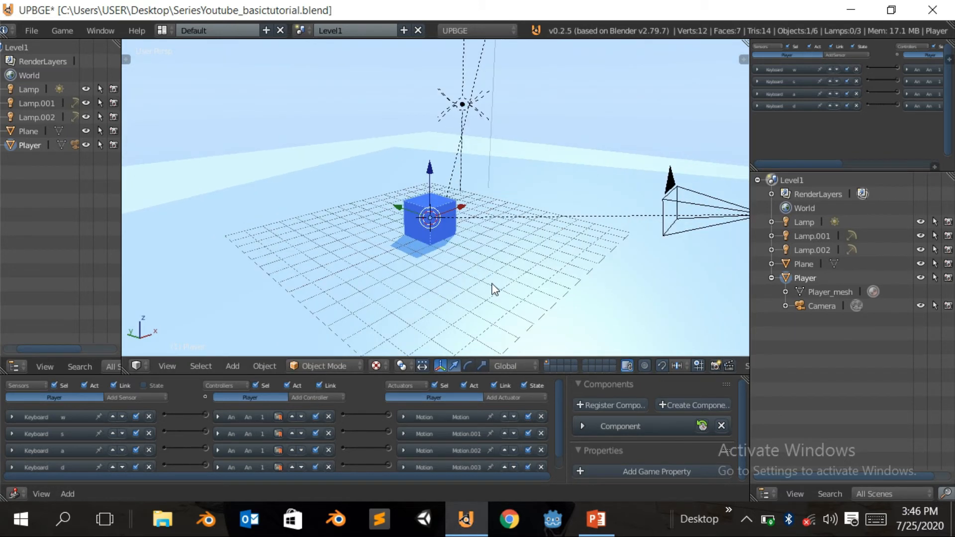
Step: Run the game from the camera view, move the Player forward and backward to test the camera following, and stop the game
key("KP_0")
key("p")
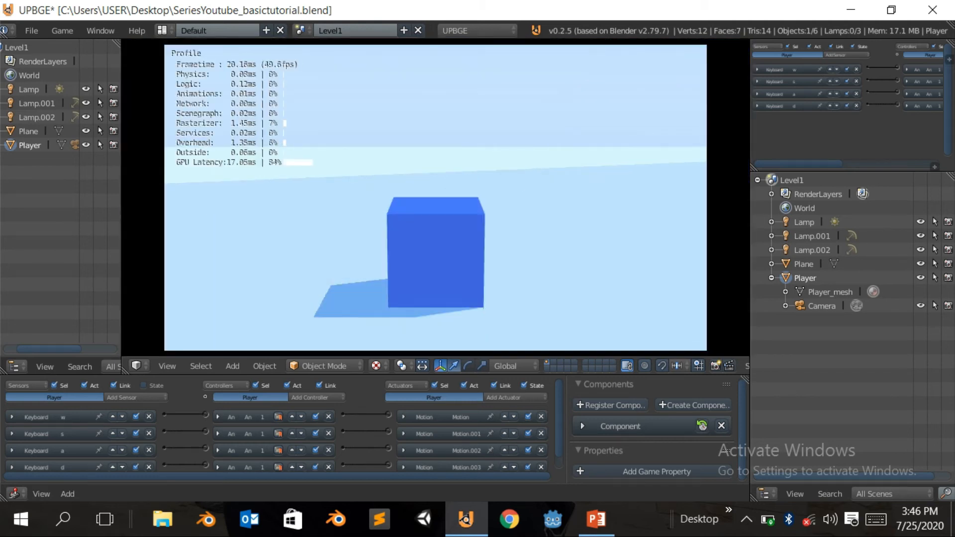
key("w")
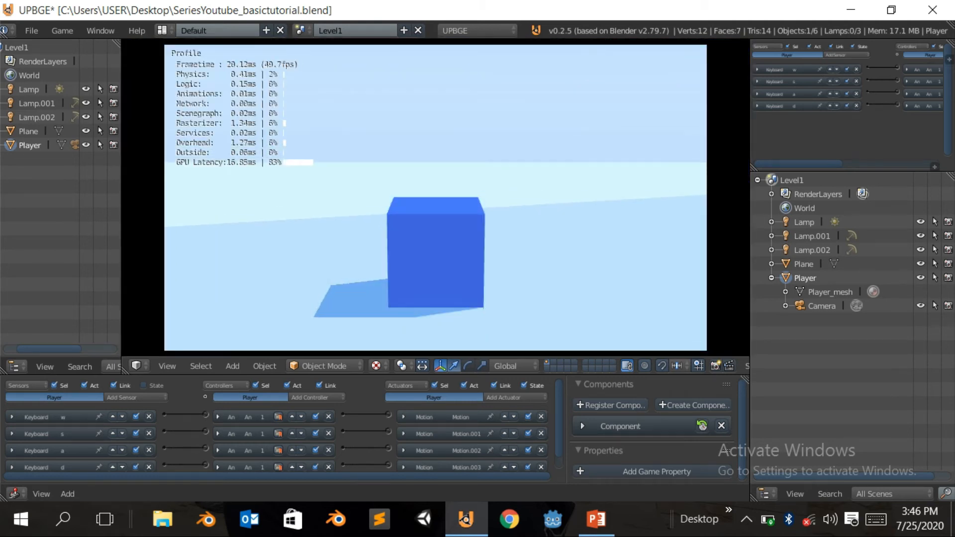
key("w")
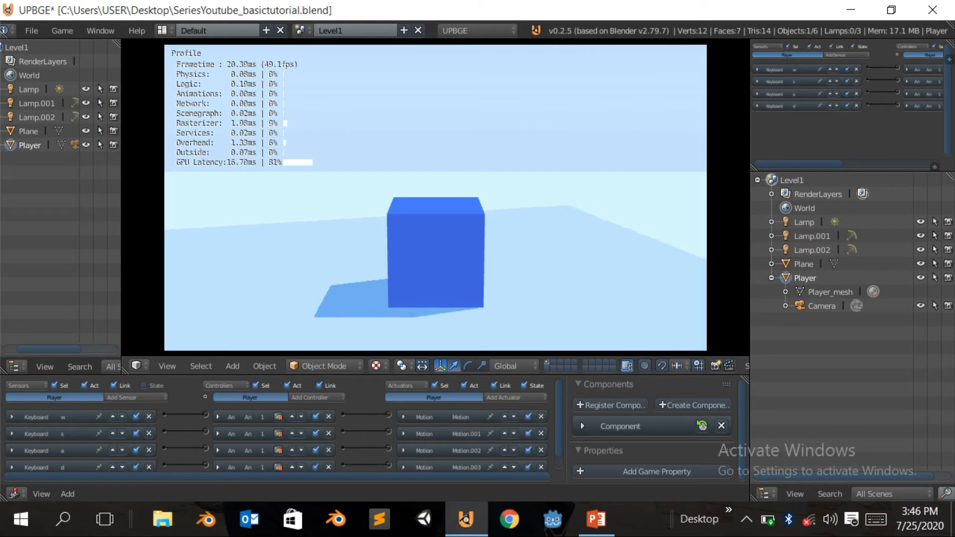
key("s")
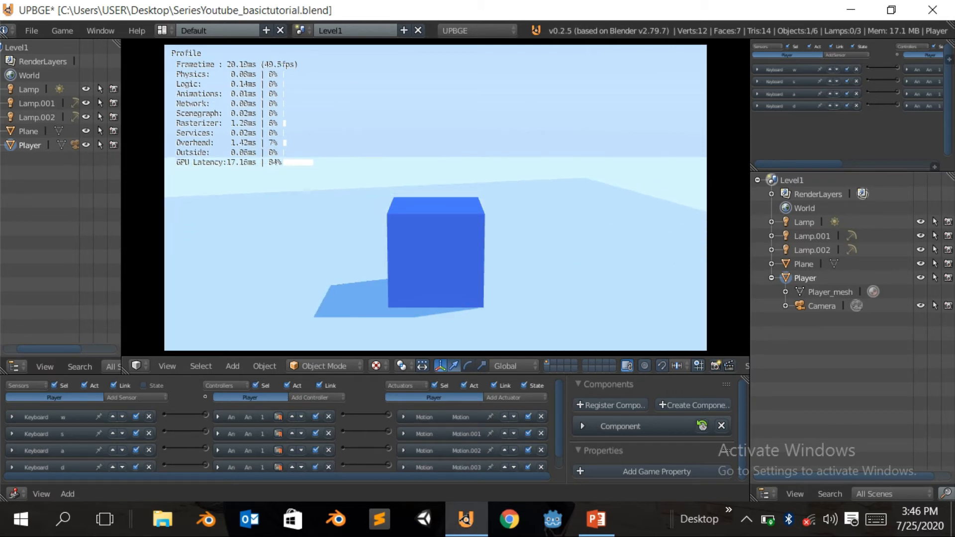
key("Escape")
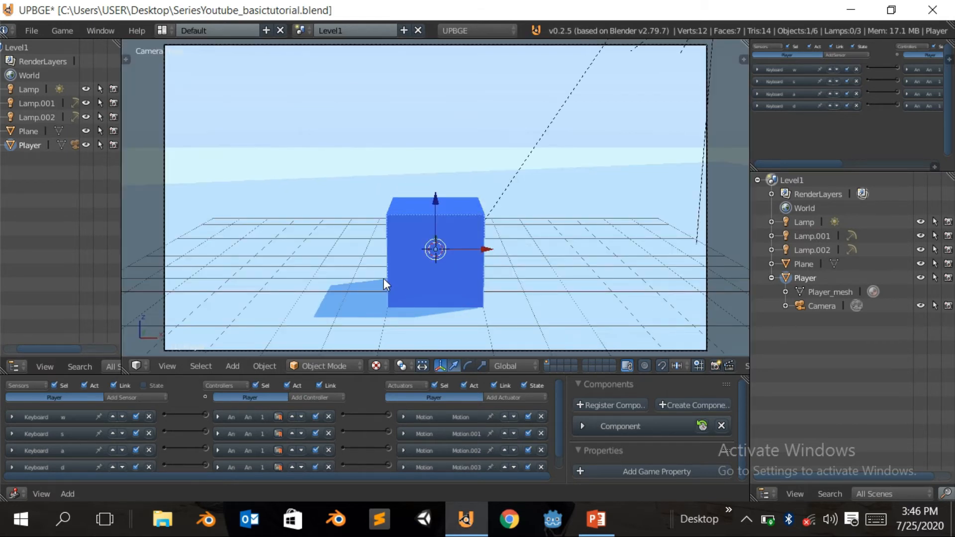
Step: Leave the camera view and select the ground plane
middle_click_drag(383, 279, 446, 273)
scroll(423, 270, "down", 4)
scroll(286, 240, "down", 4)
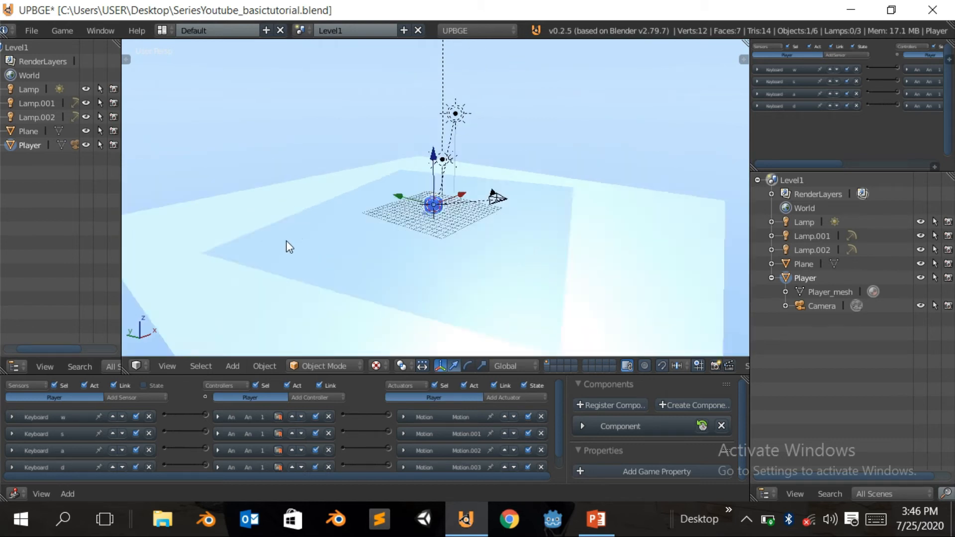
scroll(287, 242, "down", 3)
right_click(440, 307)
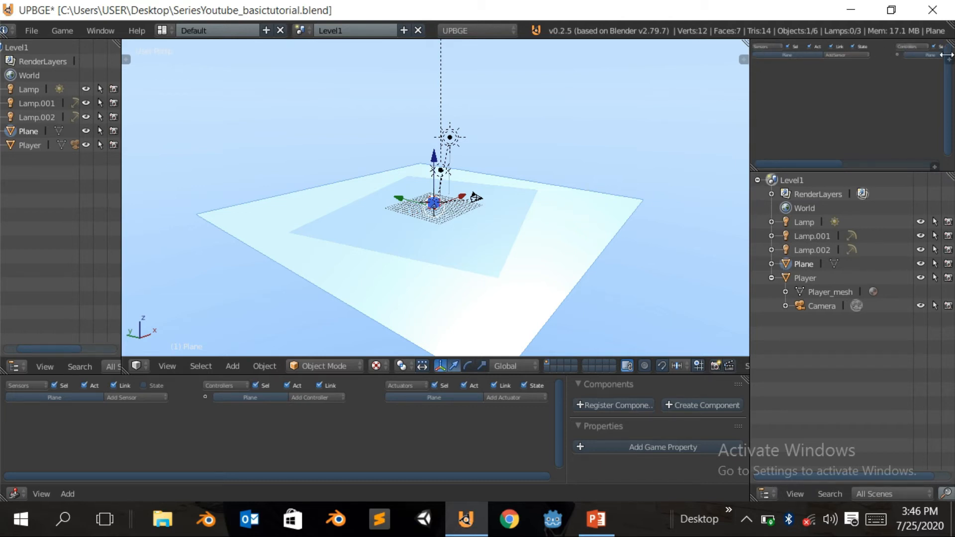
Step: Try enlarging the properties region of the small logic editor above the outliner, and split and rejoin that editor area
left_click_drag(946, 56, 816, 105)
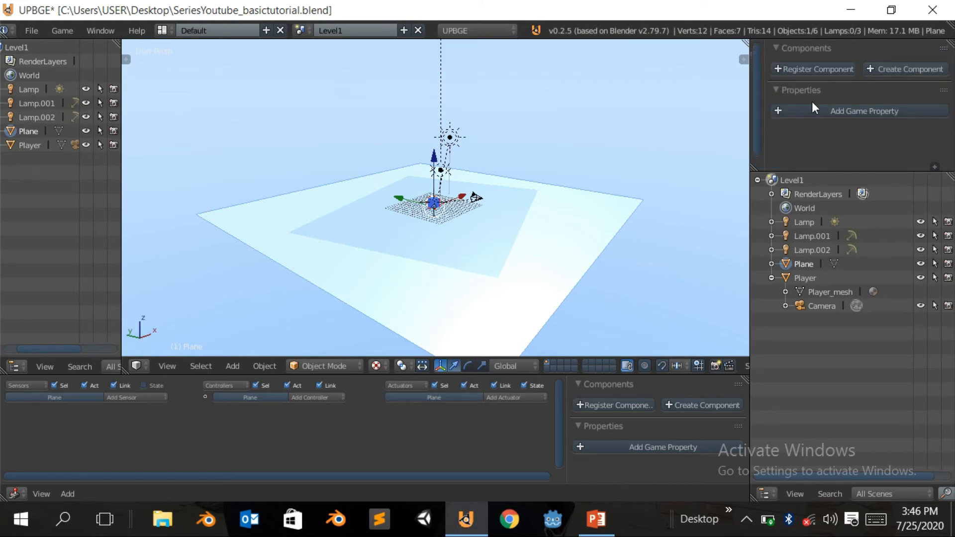
left_click_drag(769, 57, 950, 65)
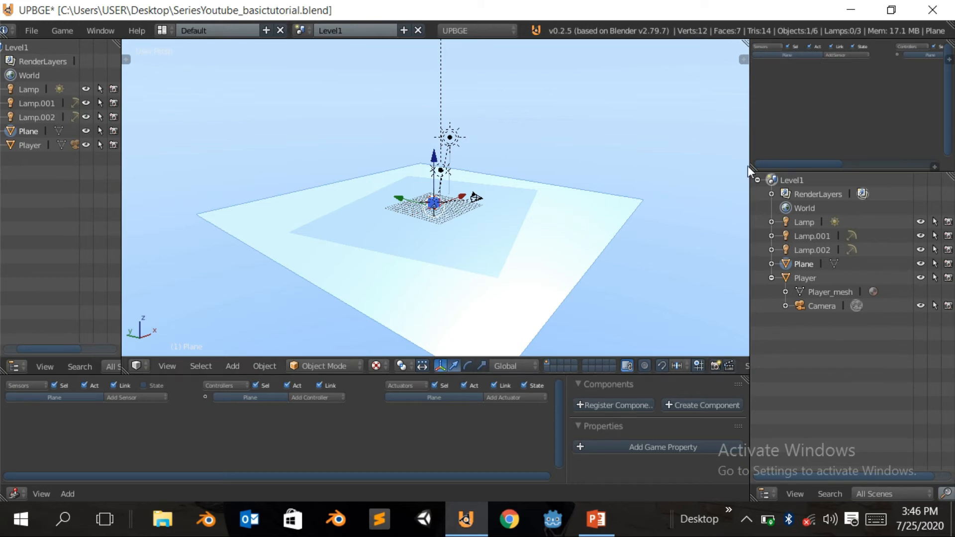
left_click_drag(753, 166, 773, 153)
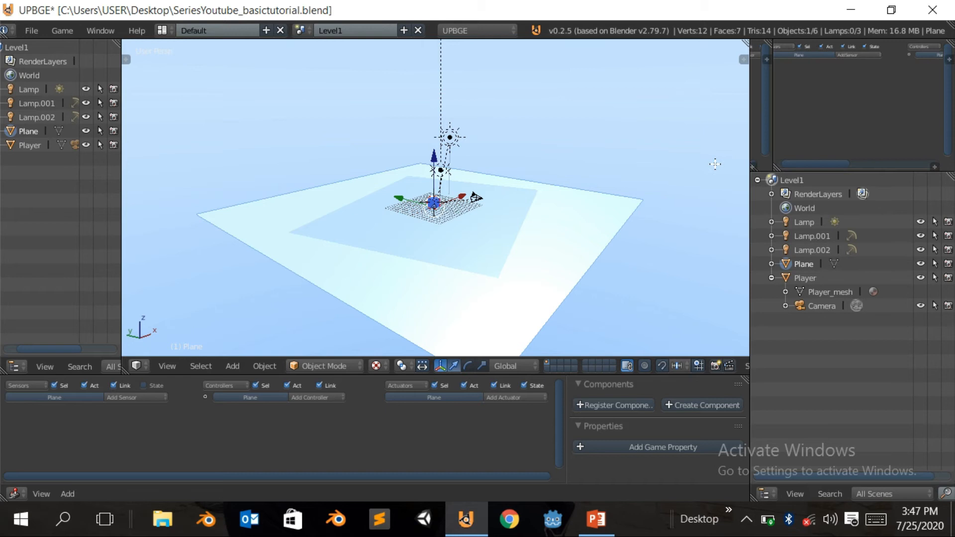
left_click_drag(747, 163, 843, 172)
mouse_move(752, 167)
left_mouse_down()
mouse_move(854, 164)
mouse_move(732, 169)
mouse_move(752, 168)
left_mouse_up()
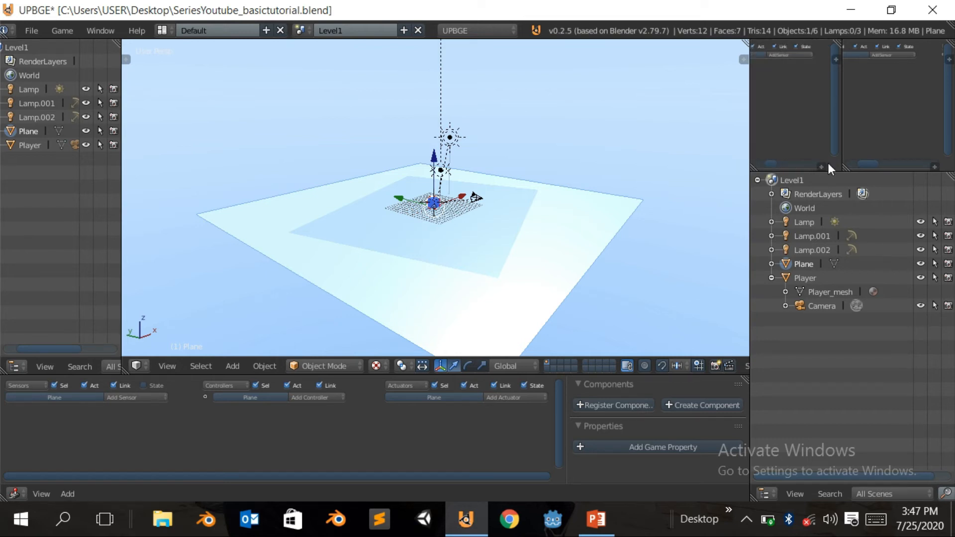
left_click_drag(845, 169, 800, 129)
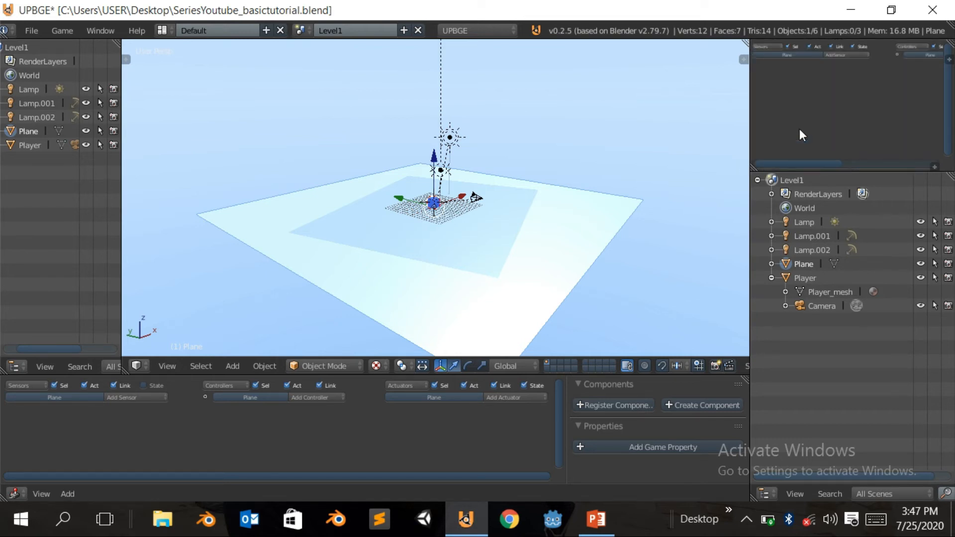
Step: Split the small logic editor above the outliner, leaving a thin strip beneath it and the plane's Sensors column readable in the upper part
middle_click_drag(925, 118, 802, 152)
middle_click_drag(883, 125, 822, 138)
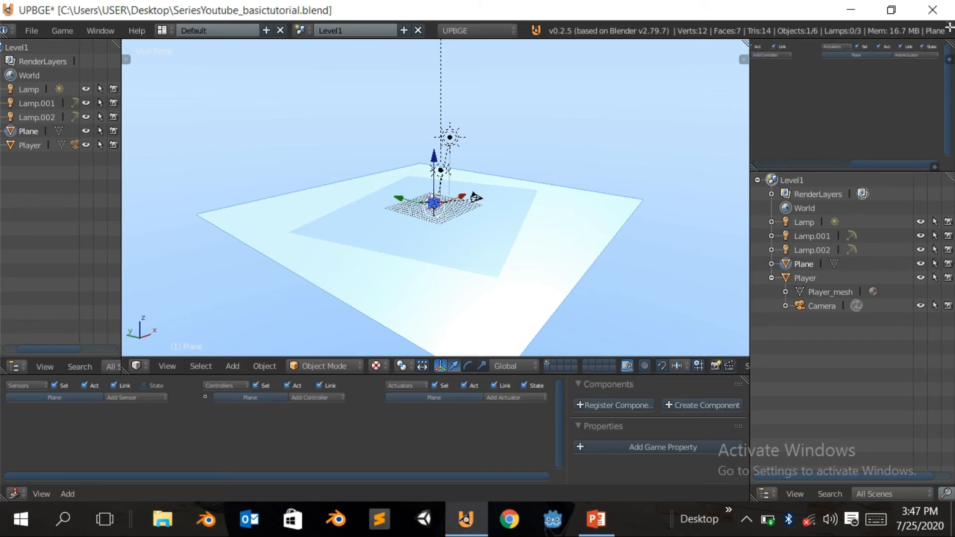
left_click_drag(951, 43, 947, 151)
middle_click_drag(829, 105, 940, 119)
scroll(834, 97, "up", 8)
middle_click_drag(794, 98, 939, 116)
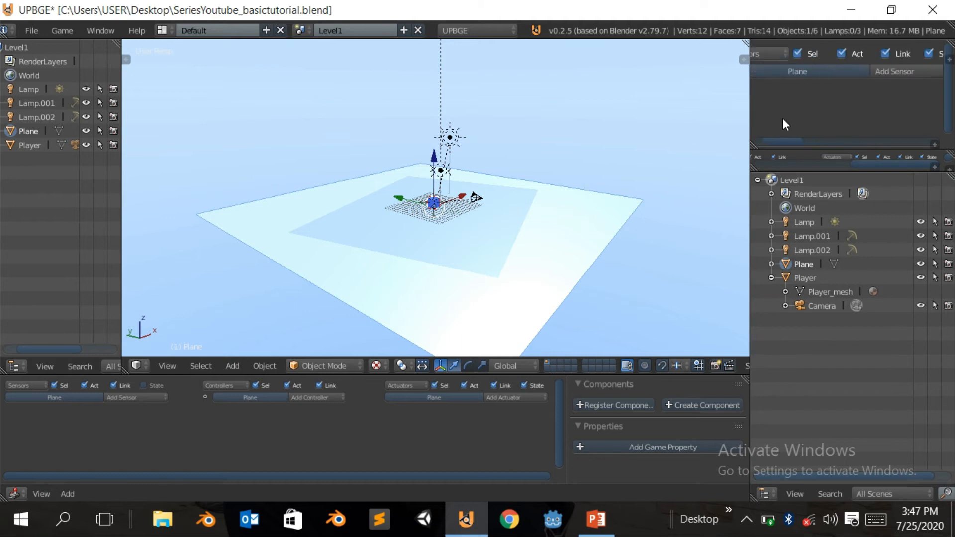
middle_click_drag(796, 90, 931, 96)
scroll(940, 90, "down", 1)
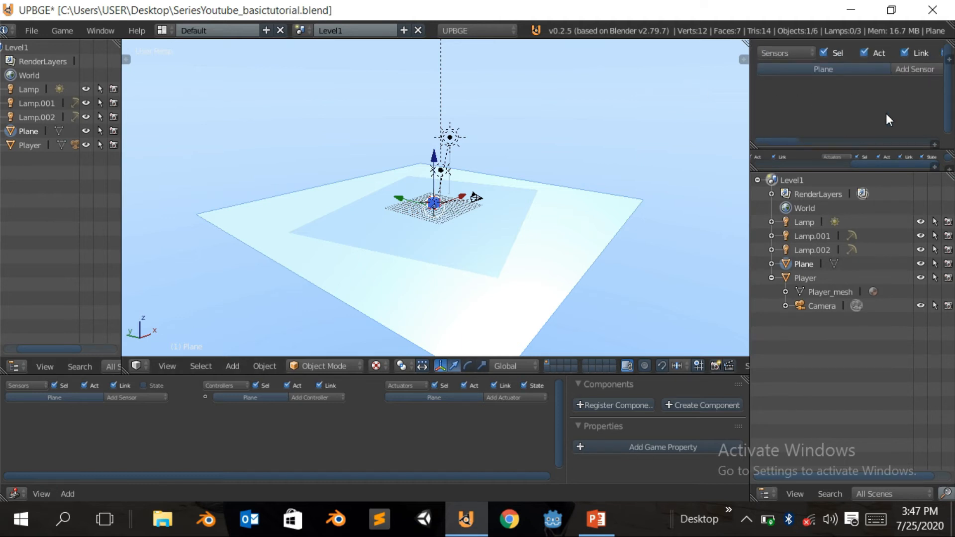
scroll(817, 120, "down", 2)
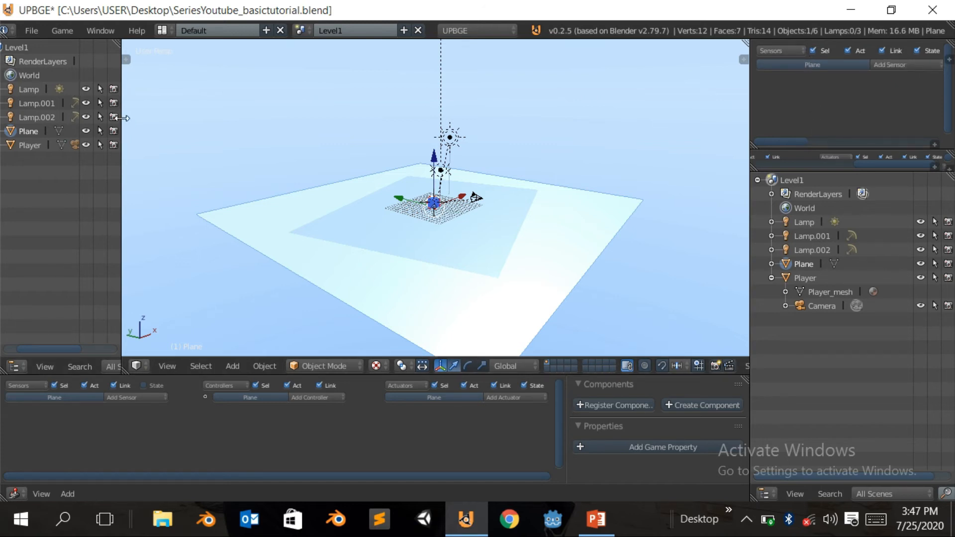
key("g")
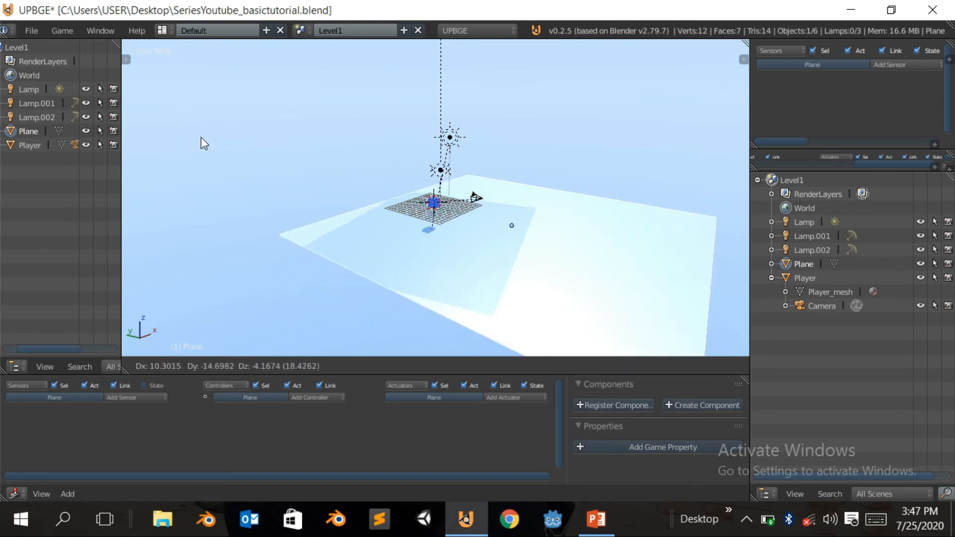
key("Escape")
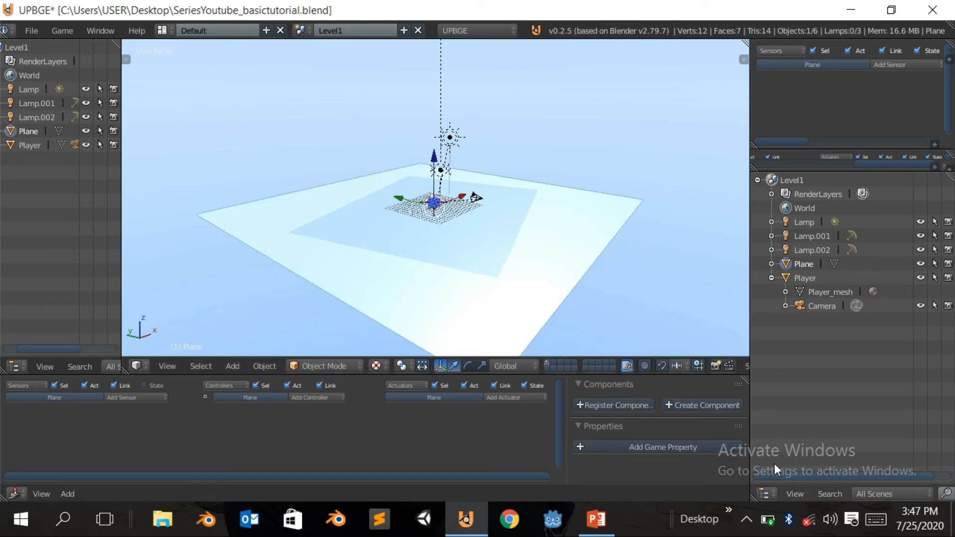
Step: Change the large outliner below the small logic editor into a Properties editor and show the plane's material settings
left_click(767, 492)
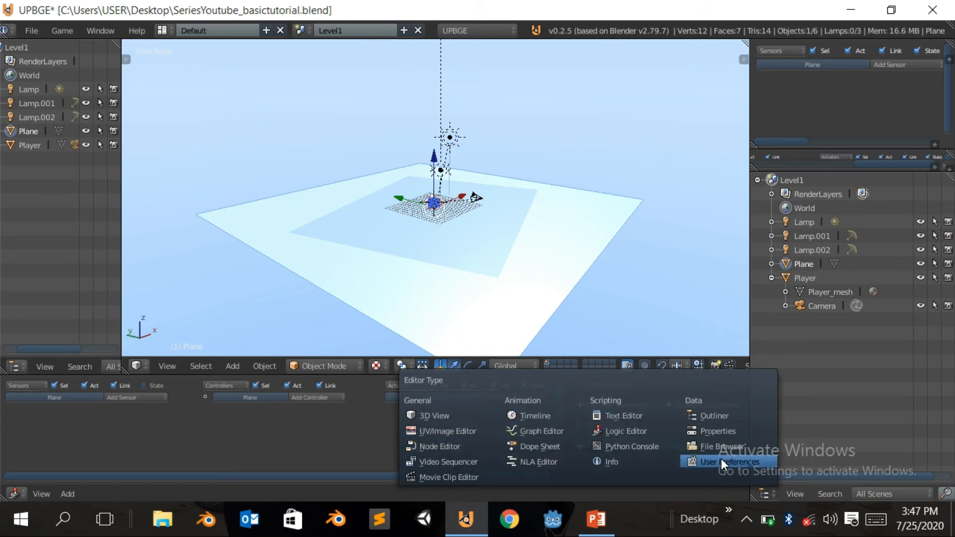
left_click(715, 431)
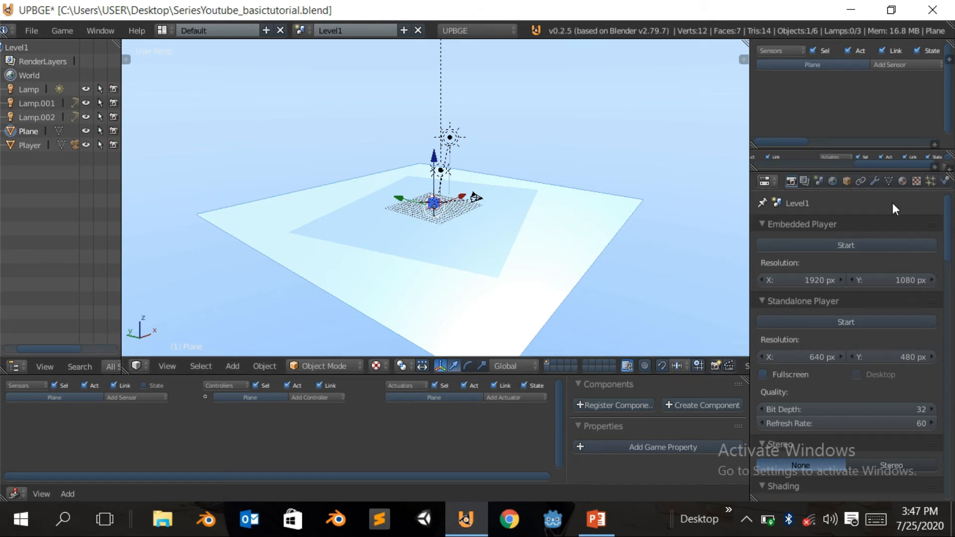
left_click(902, 181)
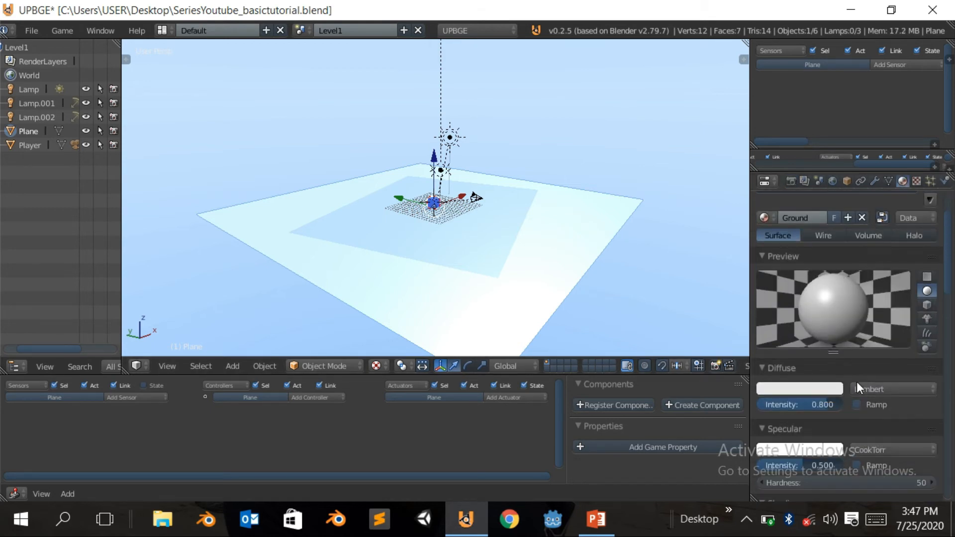
Step: Set the Ground material's diffuse color to green (R 0.060, G 0.800, B 0.000) and its specular intensity to 0
left_click(787, 390)
left_click_drag(772, 252, 720, 241)
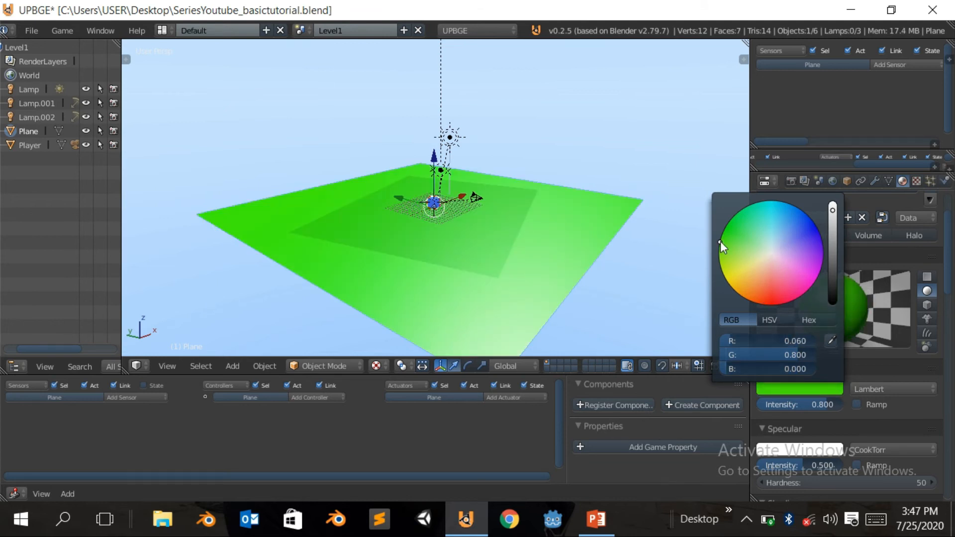
left_click_drag(814, 465, 765, 466)
scroll(380, 288, "up", 1)
middle_click_drag(382, 289, 406, 301)
scroll(558, 299, "up", 4)
middle_click_drag(569, 299, 540, 296)
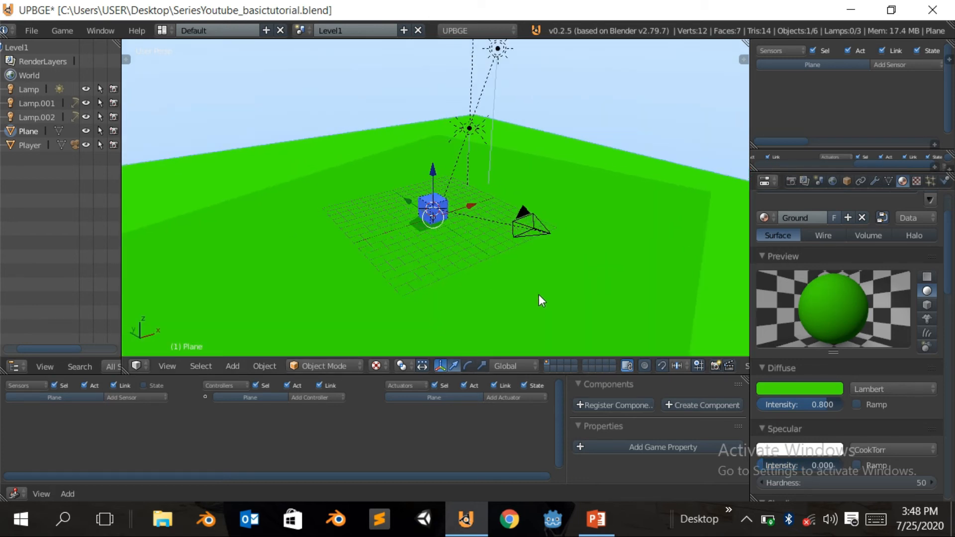
Step: Run the game from the camera view, move the Player backward across the green ground, and stop the game
key("KP_0")
key("p")
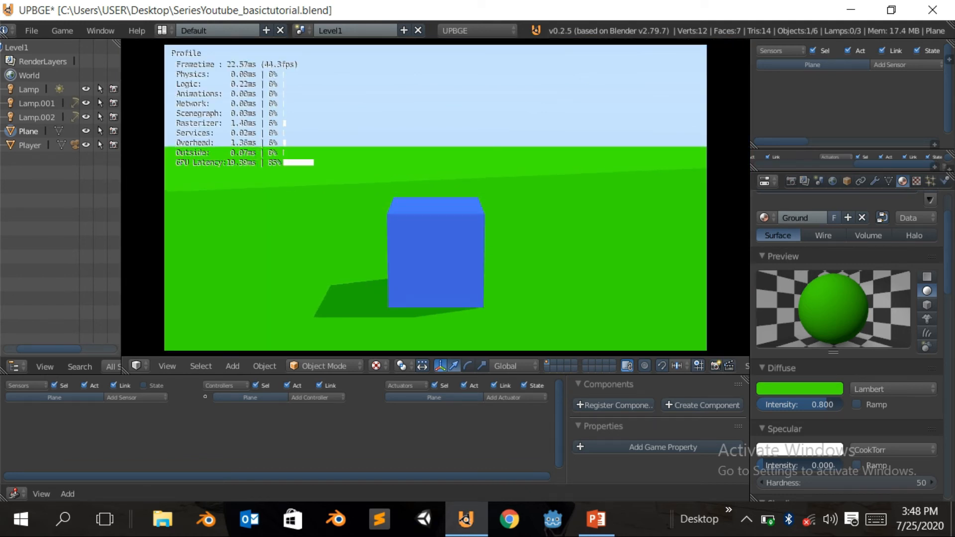
key("s")
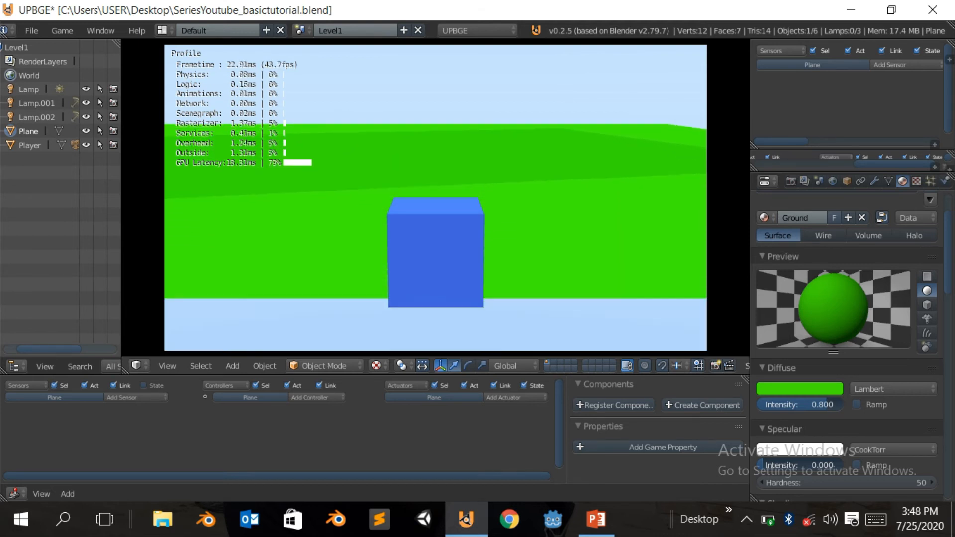
key("Escape")
Step: Select the camera object from within the camera view
middle_click_drag(417, 293, 492, 326)
scroll(509, 285, "down", 6)
right_click(510, 229)
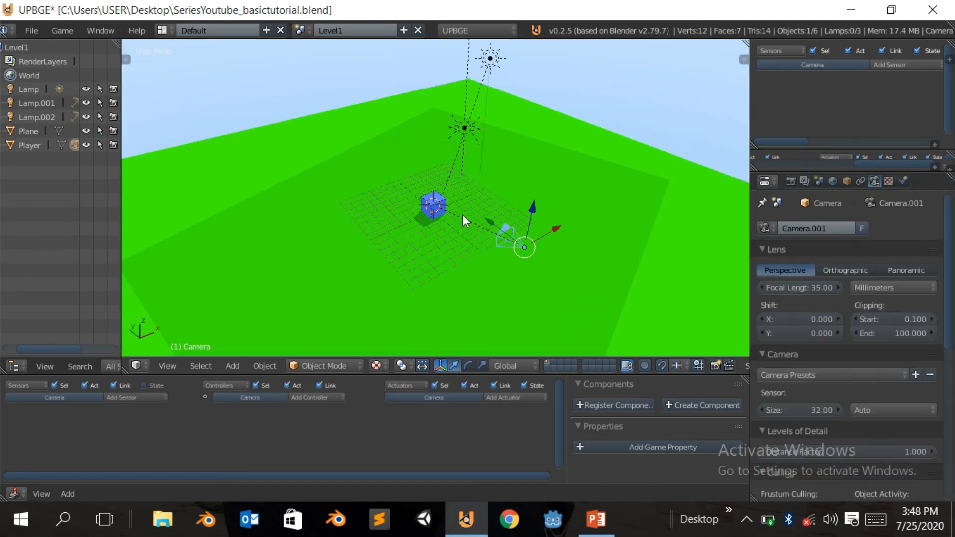
right_click(430, 213)
middle_click_drag(414, 272, 444, 262)
scroll(443, 262, "up", 3)
key("KP_0")
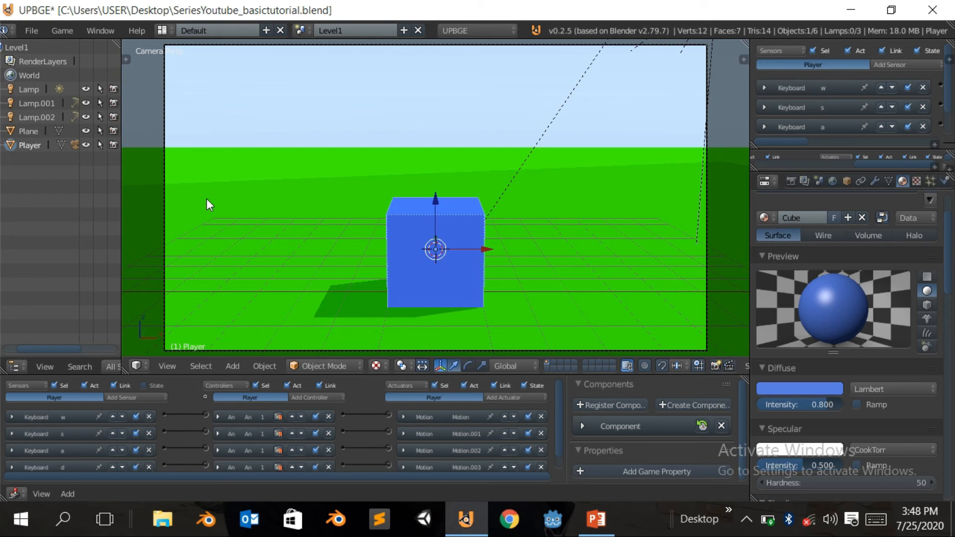
right_click(164, 195)
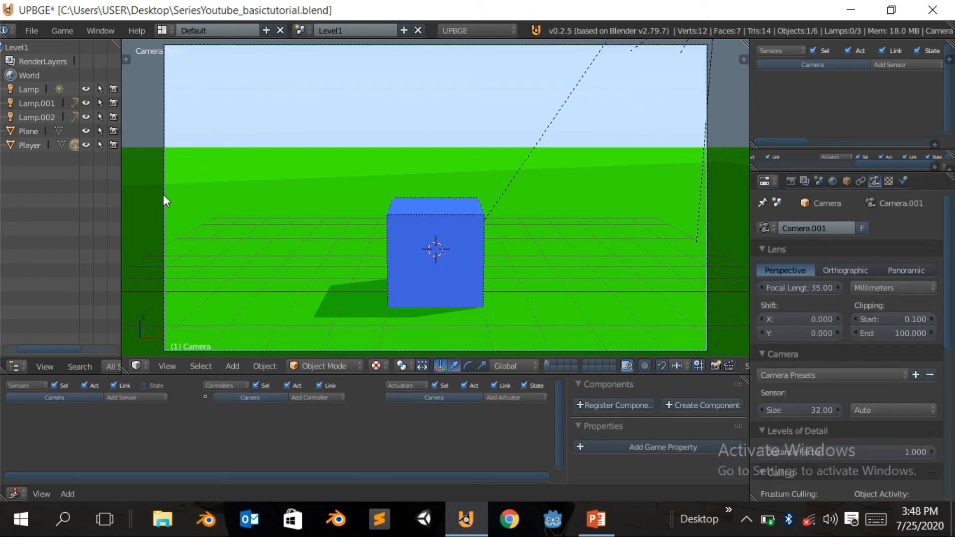
Step: Connect a new Movement sensor to a new Mouse actuator in Look mode in the camera's logic
left_click(141, 399)
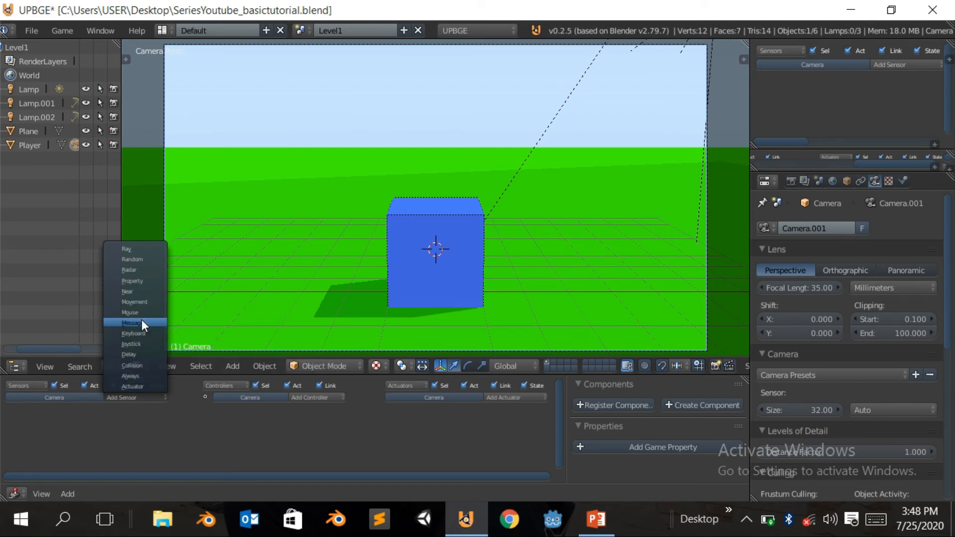
left_click(143, 302)
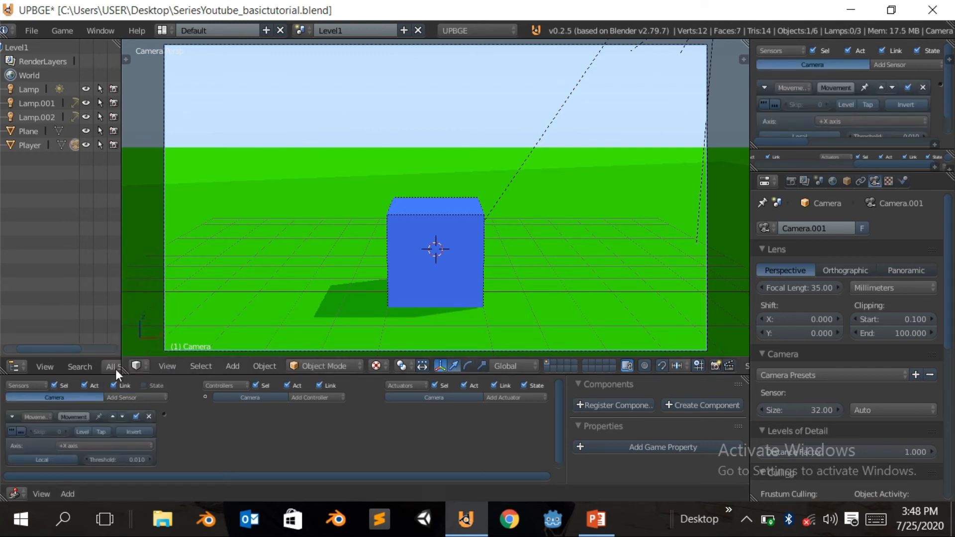
left_click(517, 399)
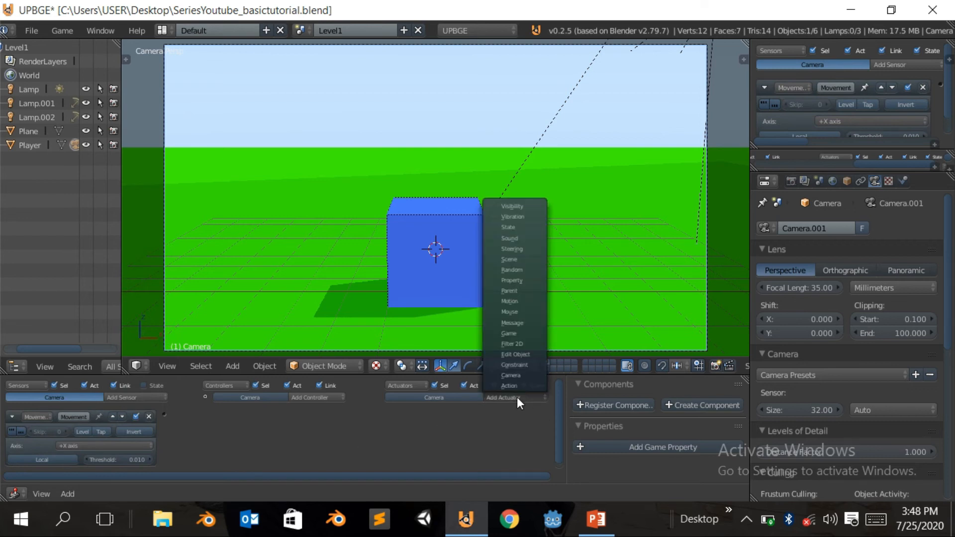
left_click(533, 313)
scroll(503, 435, "up", 2)
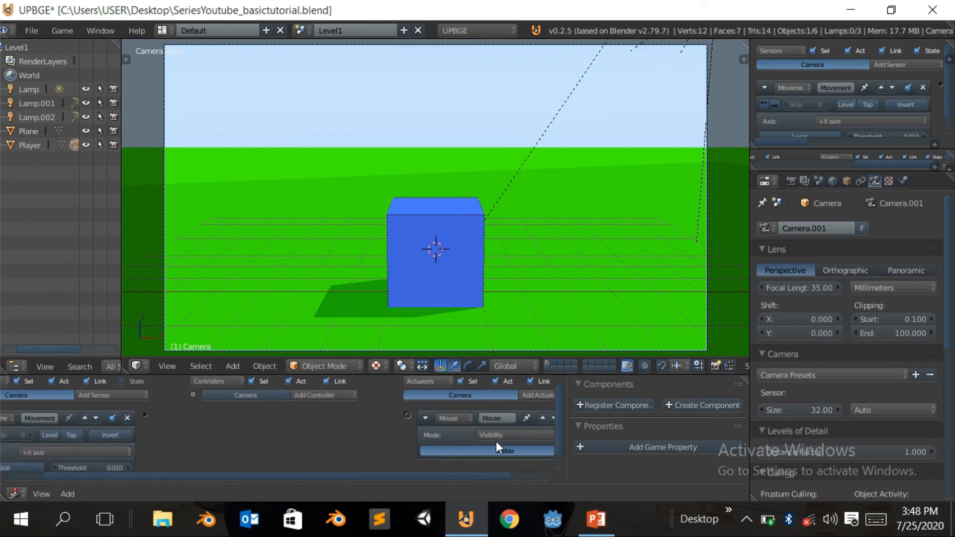
left_click(502, 440)
left_click(500, 405)
middle_click_drag(479, 434, 457, 408)
left_click_drag(385, 391, 124, 389)
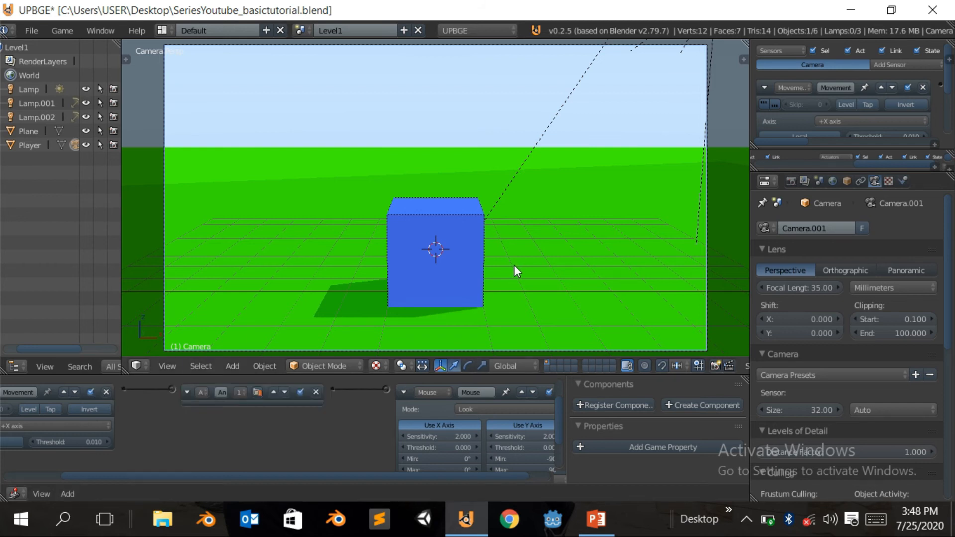
Step: Run the game to test the camera's mouse look, stop it, and check the Movement sensor's axis setting
key("p")
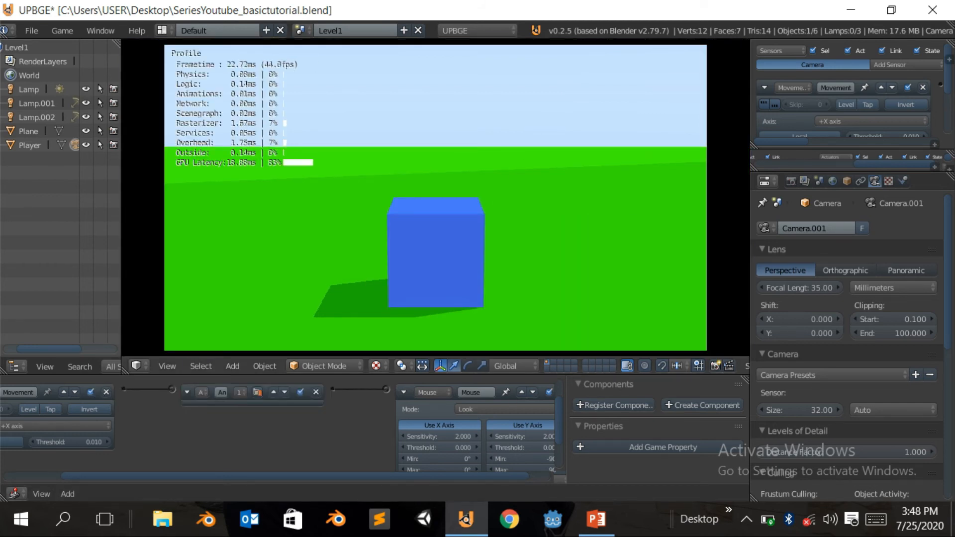
key("Escape")
middle_click_drag(164, 443, 348, 441)
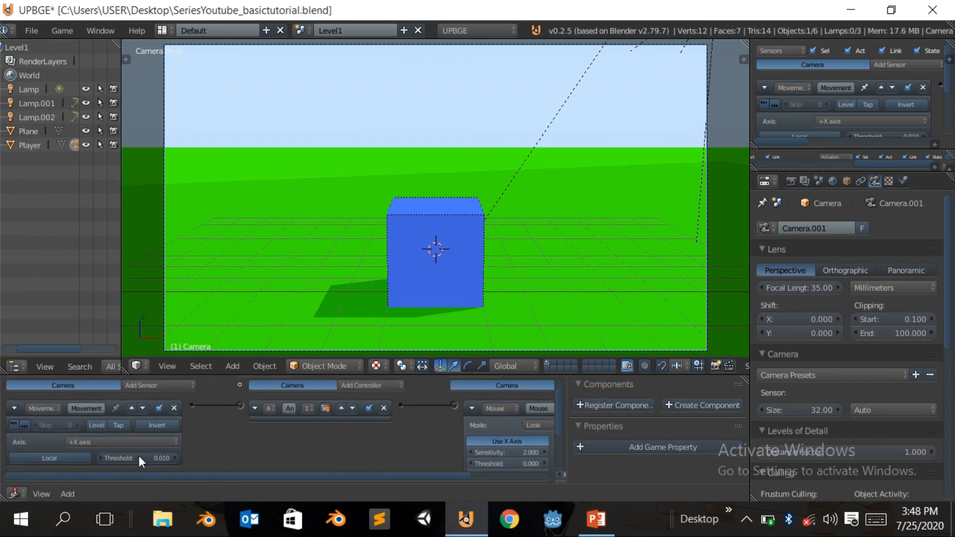
left_click(105, 444)
left_click(104, 445)
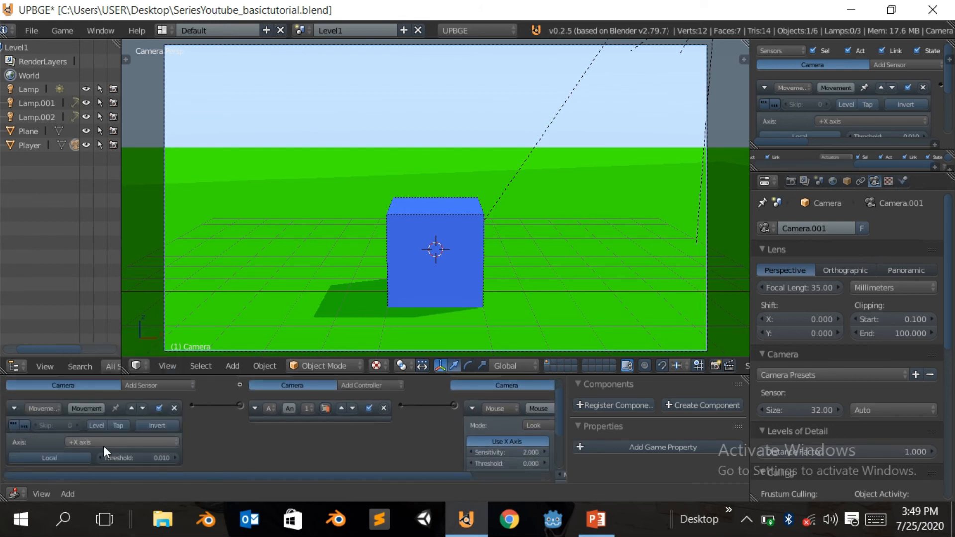
Step: Replace the camera's Movement sensor with a Mouse sensor using the Movement event, linked to the existing controller, and test-run the game
left_click(175, 408)
left_click(154, 386)
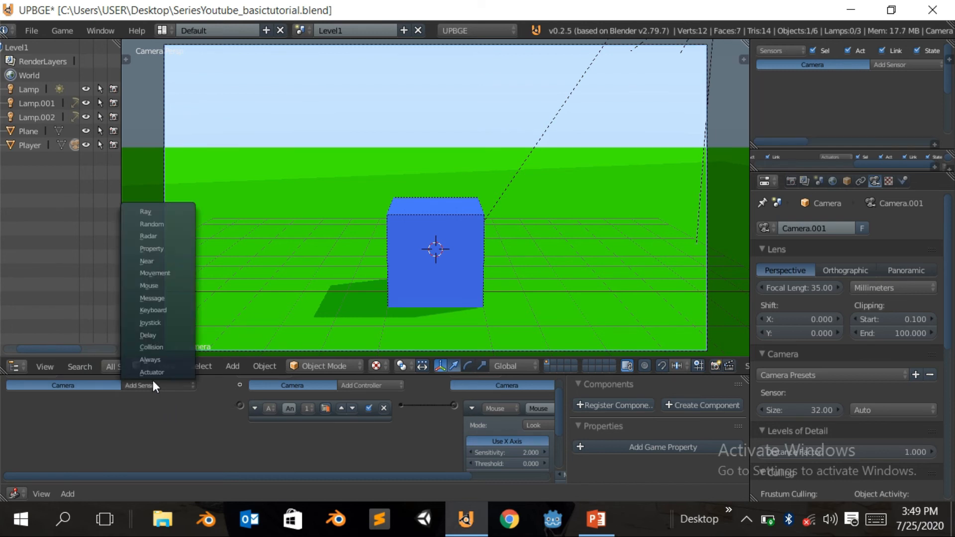
left_click(154, 288)
left_click(103, 440)
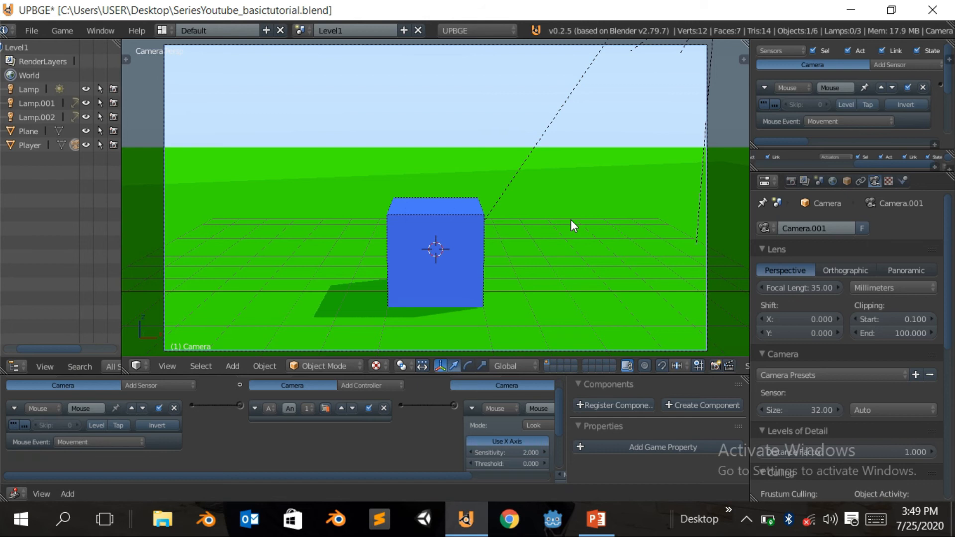
key("p")
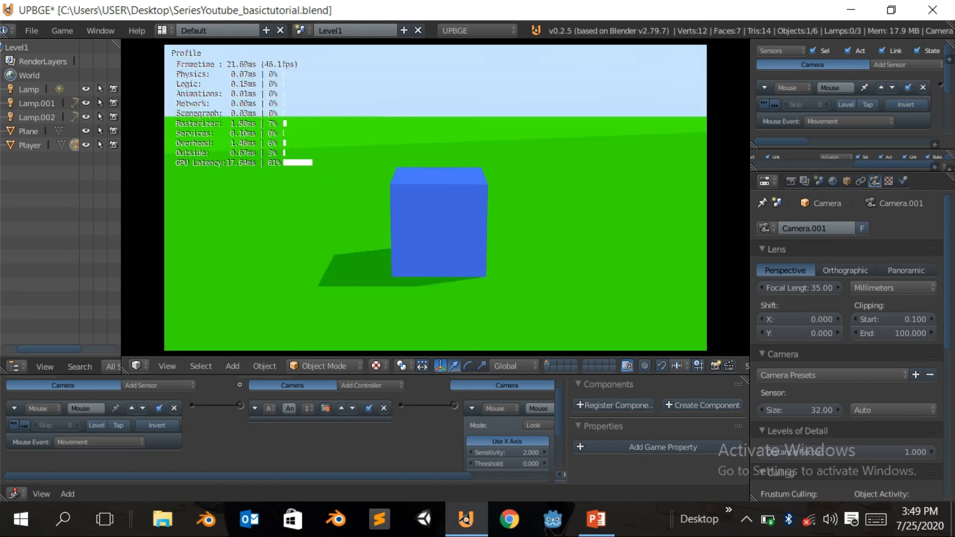
key("Escape")
Step: Turn off Use X Axis in the camera's Mouse actuator
mouse_move(417, 291)
middle_mouse_down()
mouse_move(539, 286)
mouse_move(396, 295)
mouse_move(428, 289)
mouse_move(416, 292)
middle_mouse_up()
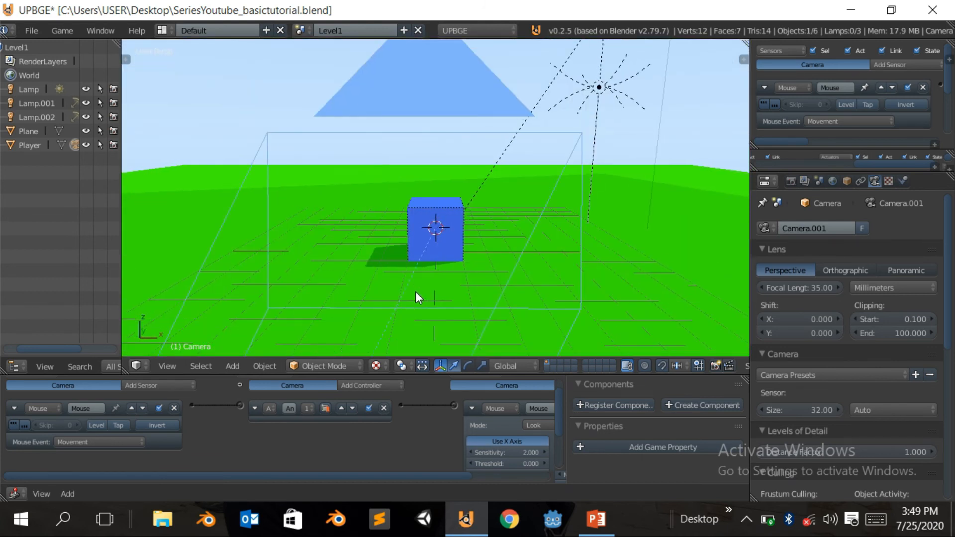
middle_click_drag(422, 385, 322, 457)
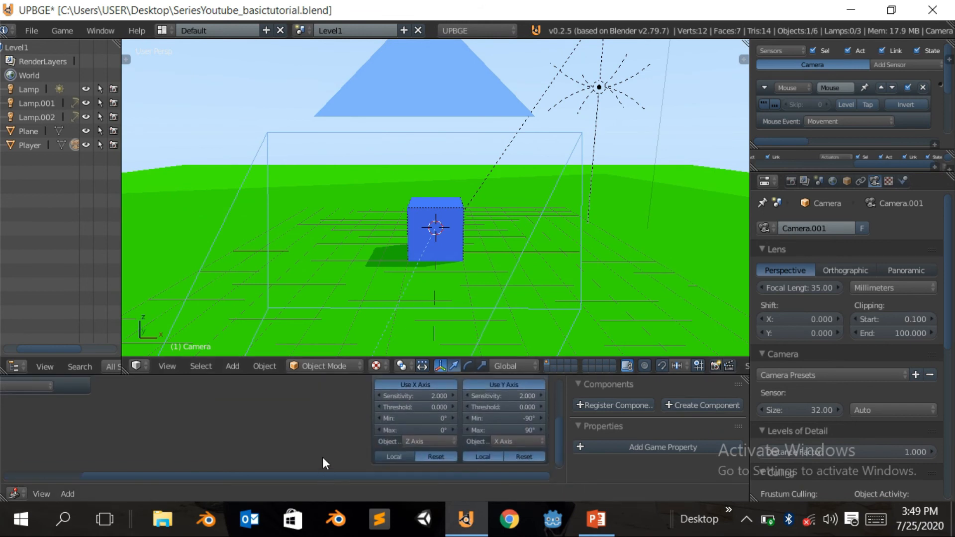
left_click(441, 386)
Step: Run the game outside the camera view while moving the Player forward and backward, and run it again from the camera view
key("p")
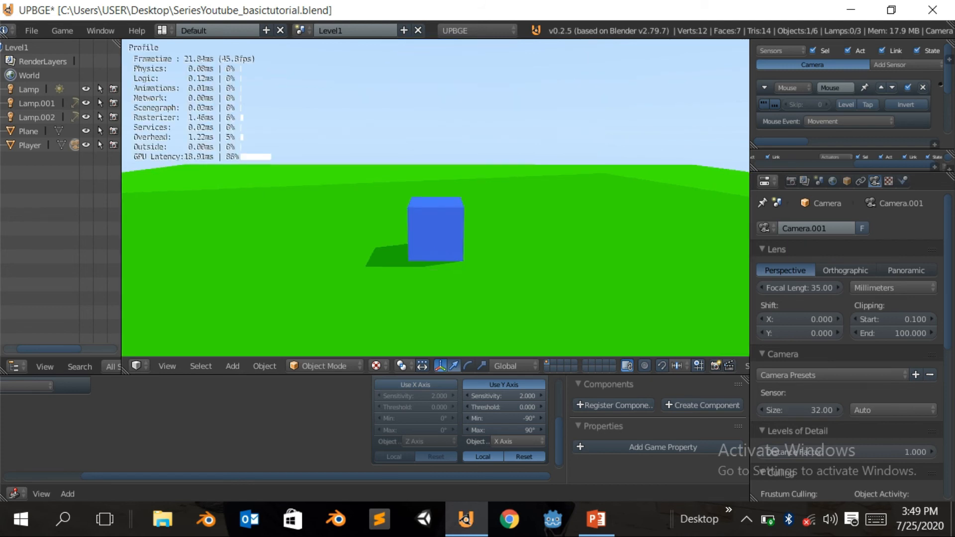
key("w")
key("w")
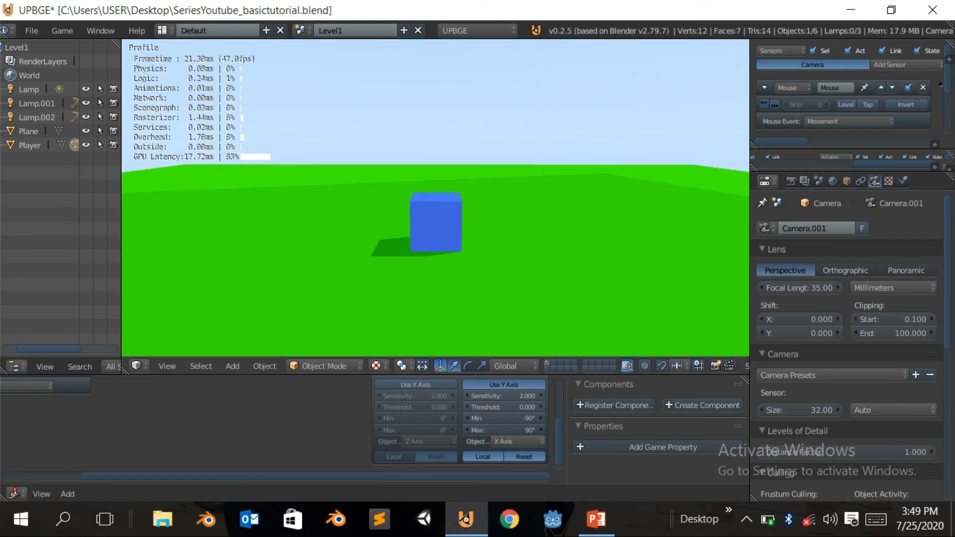
key("s")
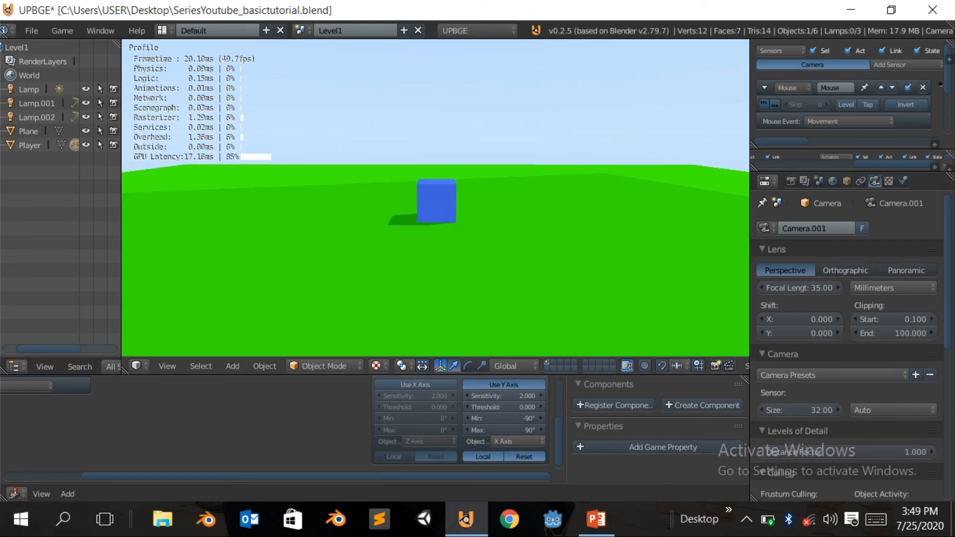
key("Escape")
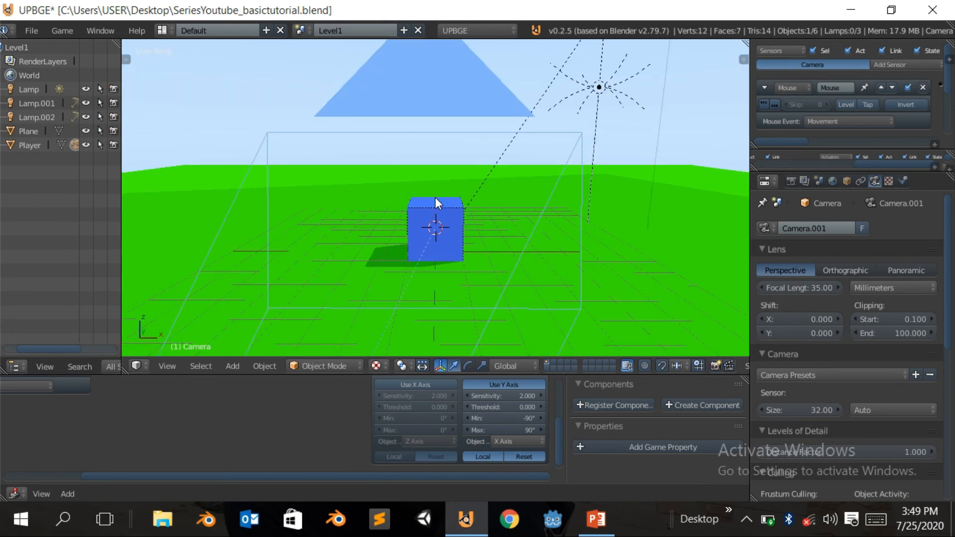
key("p")
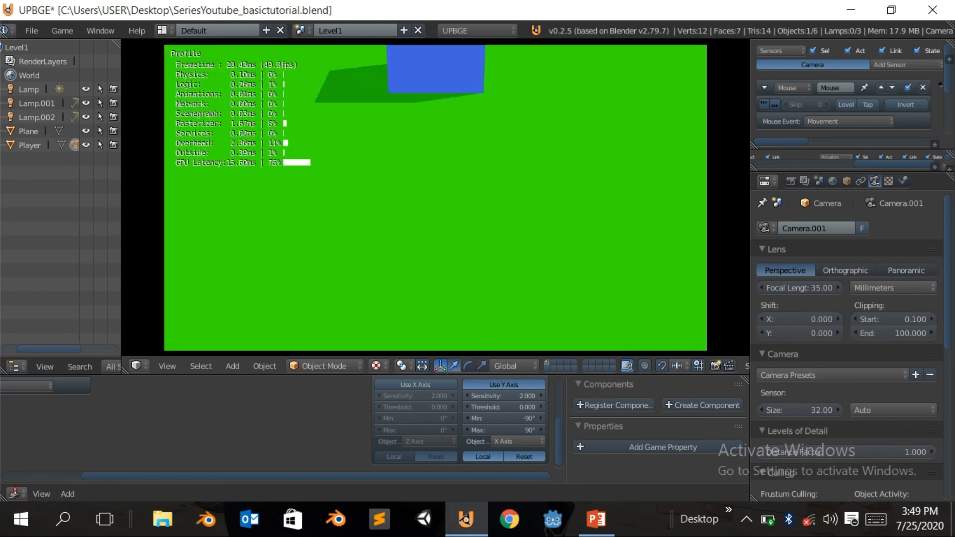
key("Escape")
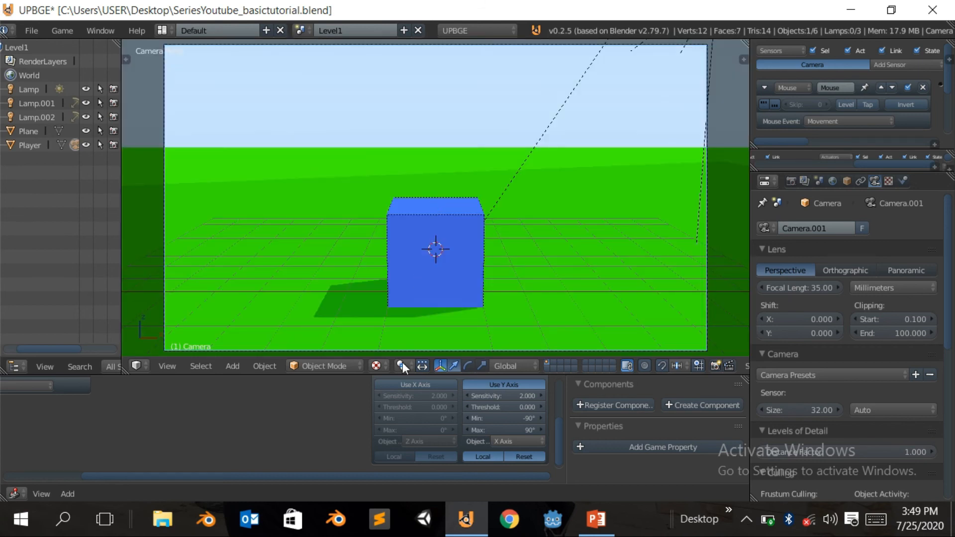
Step: Select the Player cube and add a Mouse sensor to it with the Movement mouse event
right_click(413, 279)
middle_click_drag(231, 471, 306, 472)
key("shift+a")
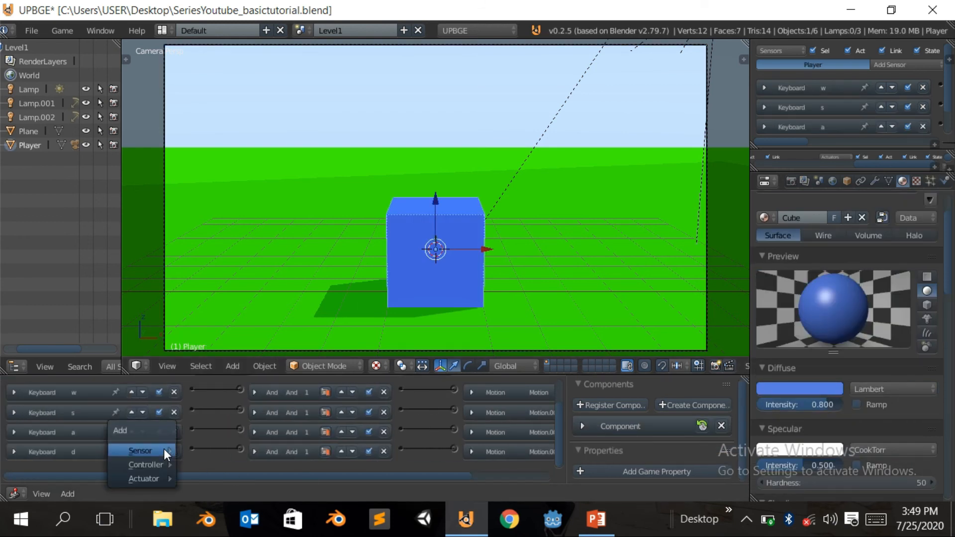
mouse_move(163, 449)
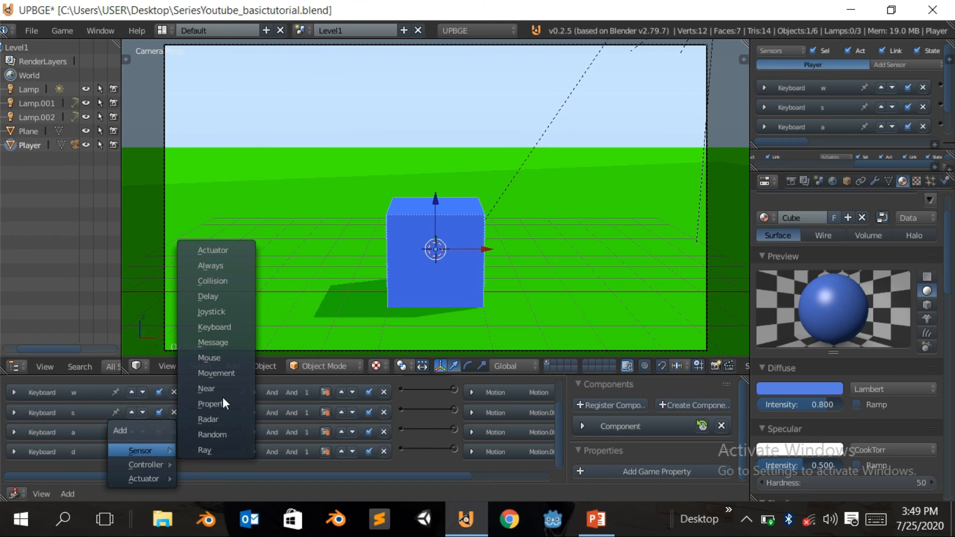
left_click(220, 358)
scroll(91, 444, "down", 2)
left_click(94, 456)
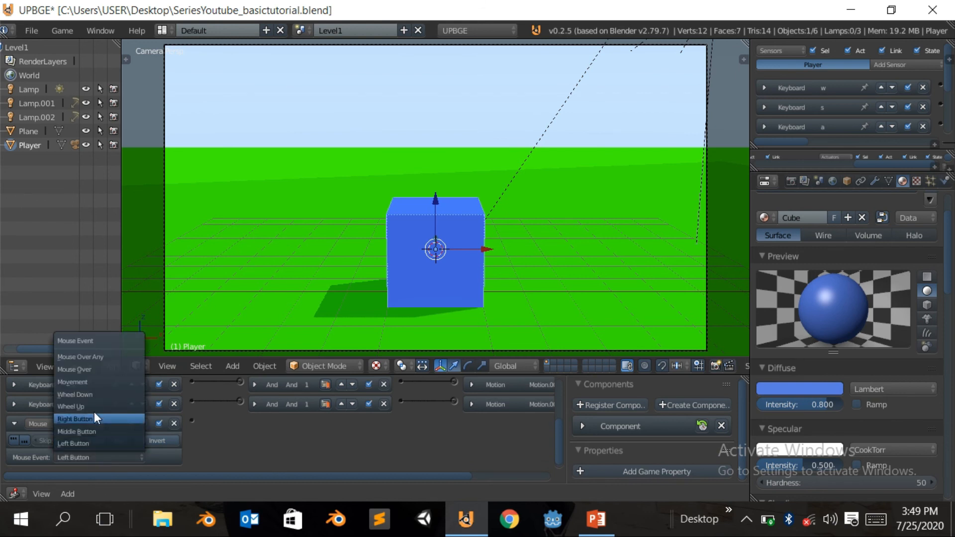
left_click(97, 383)
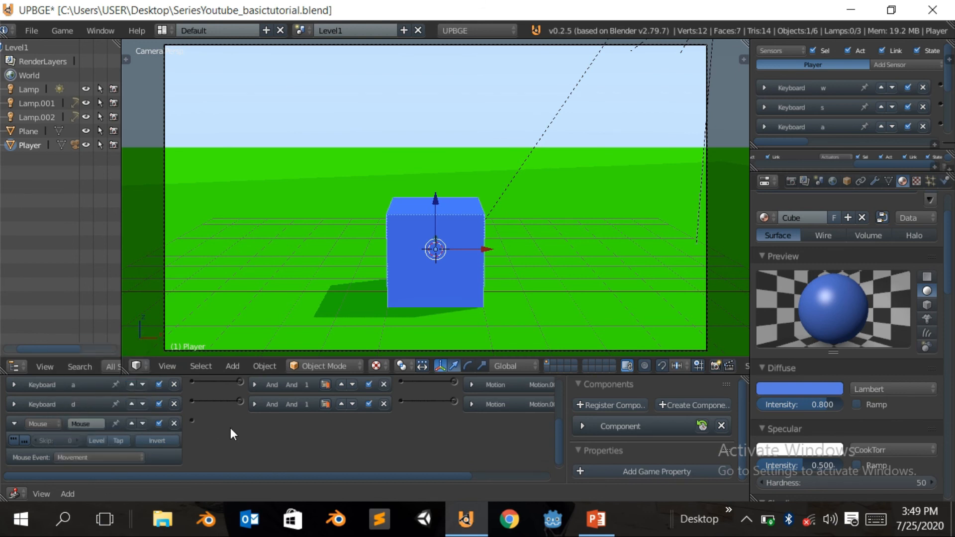
Step: Add a Mouse actuator to the Player cube
middle_click_drag(309, 440, 168, 475)
scroll(330, 442, "down", 1)
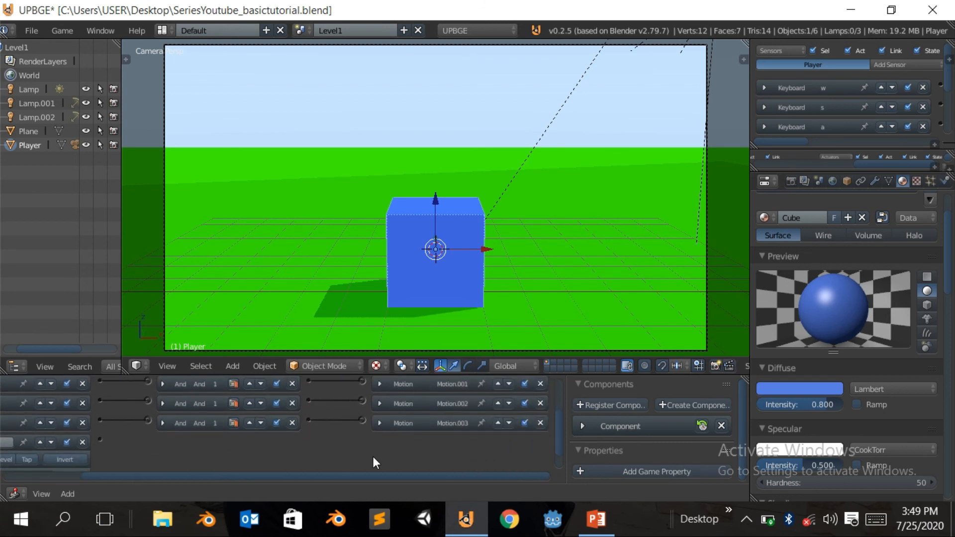
key("shift+a")
mouse_move(365, 485)
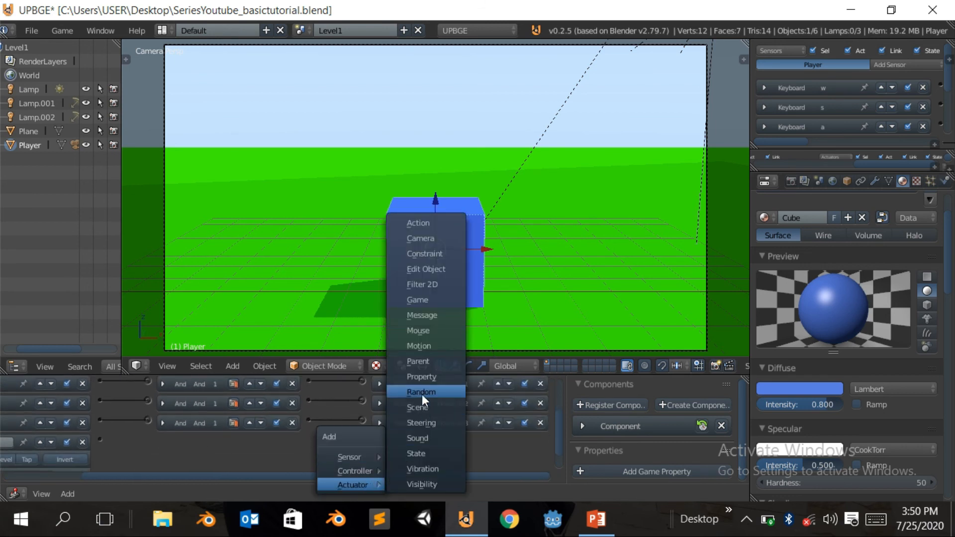
left_click(421, 333)
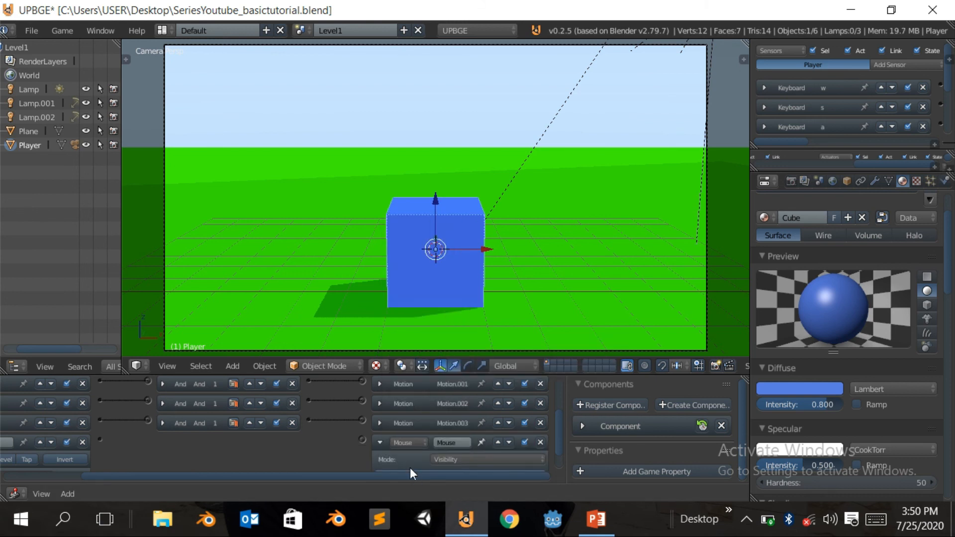
Step: Set the Player's Mouse actuator to Look mode and turn off Use Y Axis
scroll(410, 468, "down", 2)
left_click(428, 417)
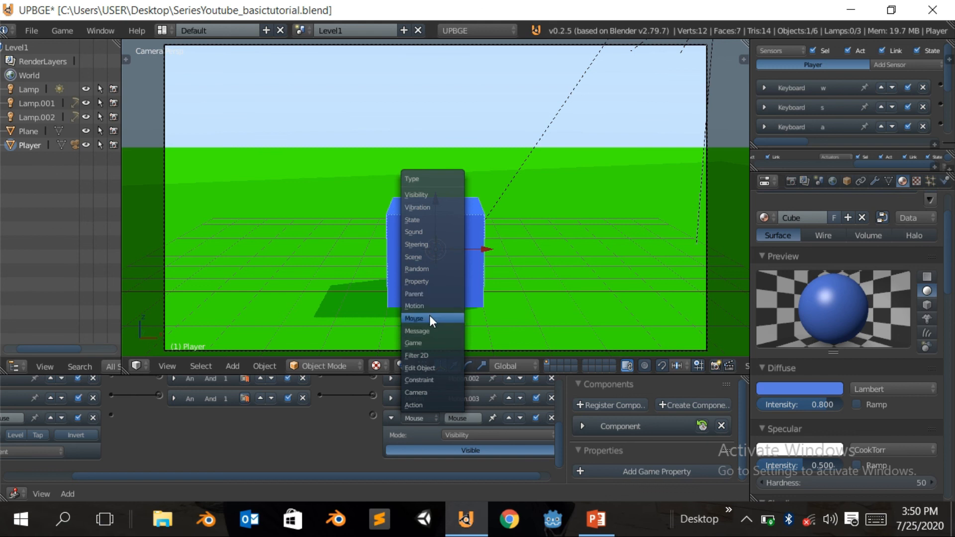
left_click(457, 435)
left_click(453, 408)
scroll(440, 441, "down", 2)
left_click(518, 422)
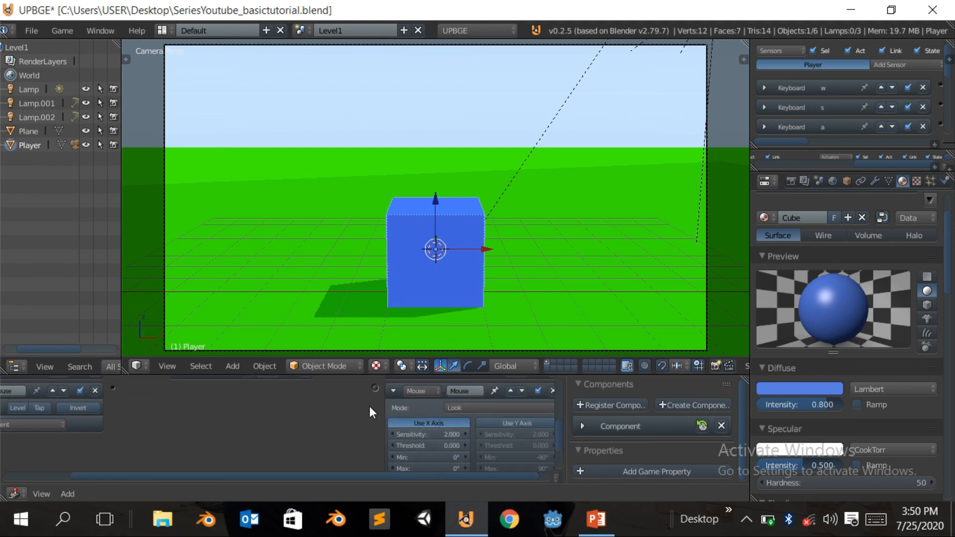
Step: Link the Player's Mouse sensor to its Mouse actuator through a new And controller and collapse the actuator
left_click_drag(121, 397, 112, 386)
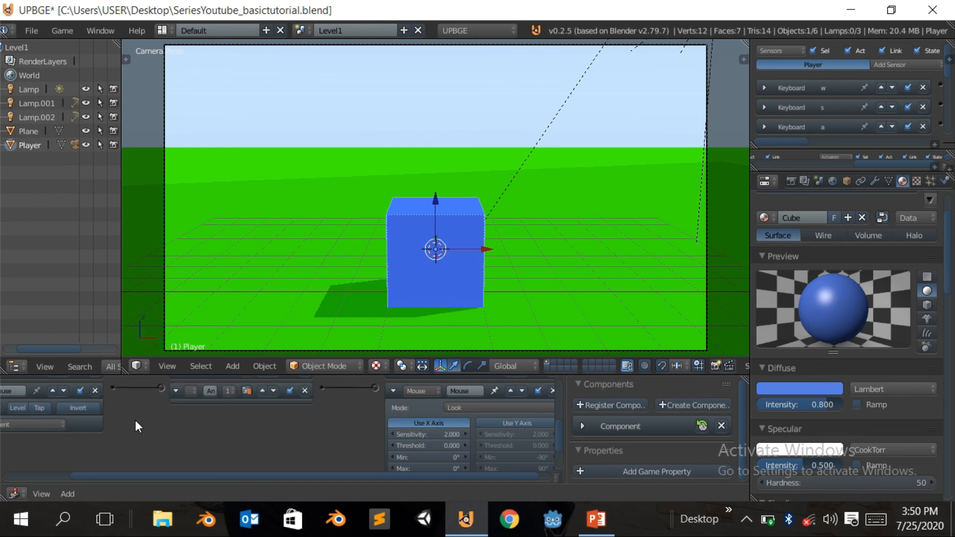
middle_click_drag(153, 428, 295, 431)
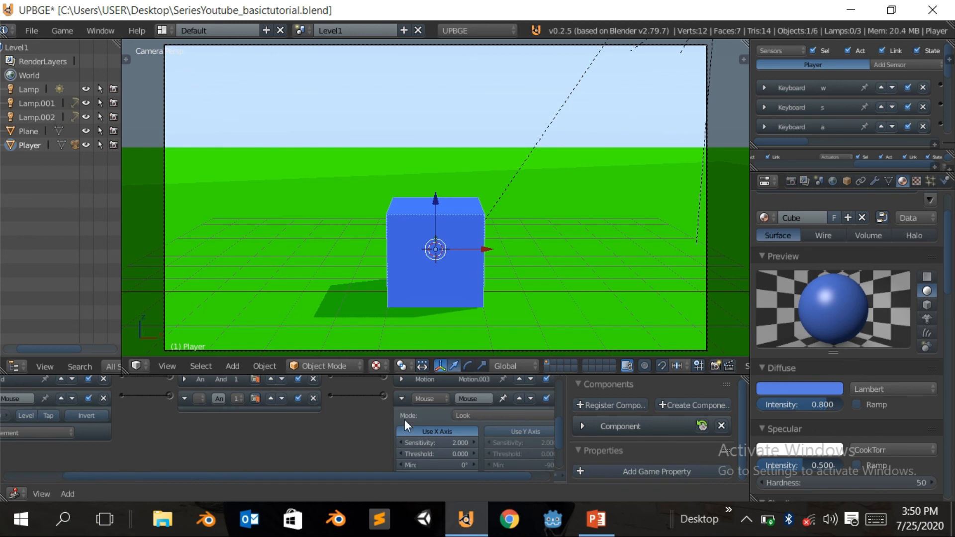
left_click(402, 398)
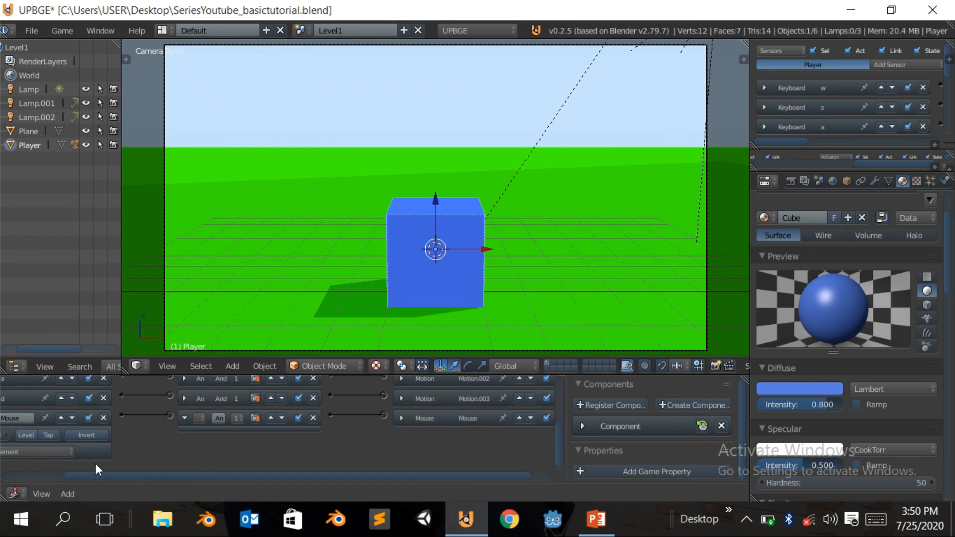
Step: Run the game from the camera view to test the Player's mouse look, and stop it
key("Home")
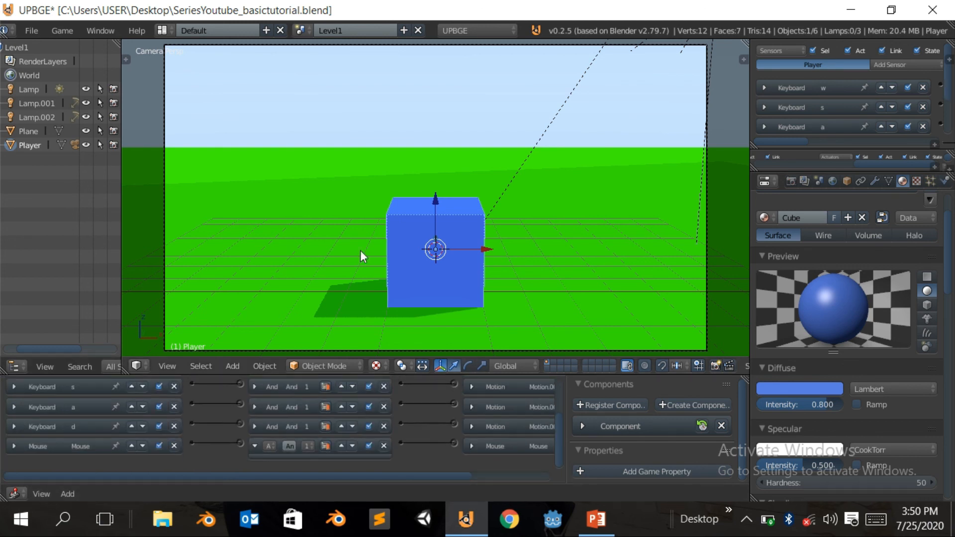
key("p")
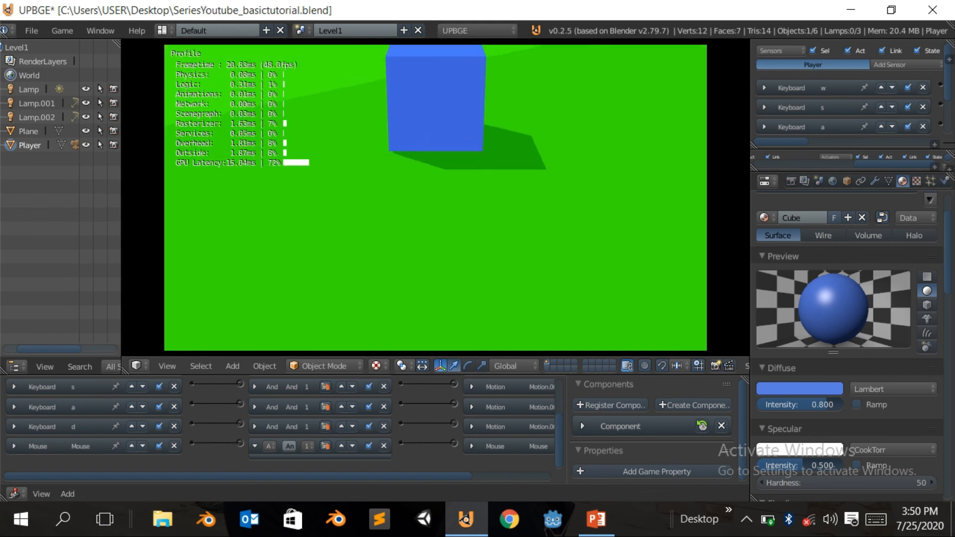
key("Escape")
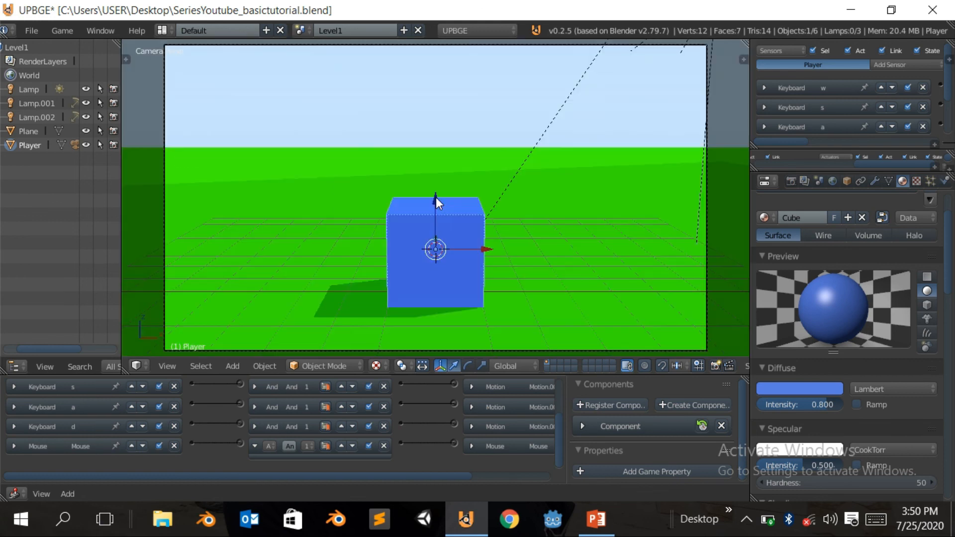